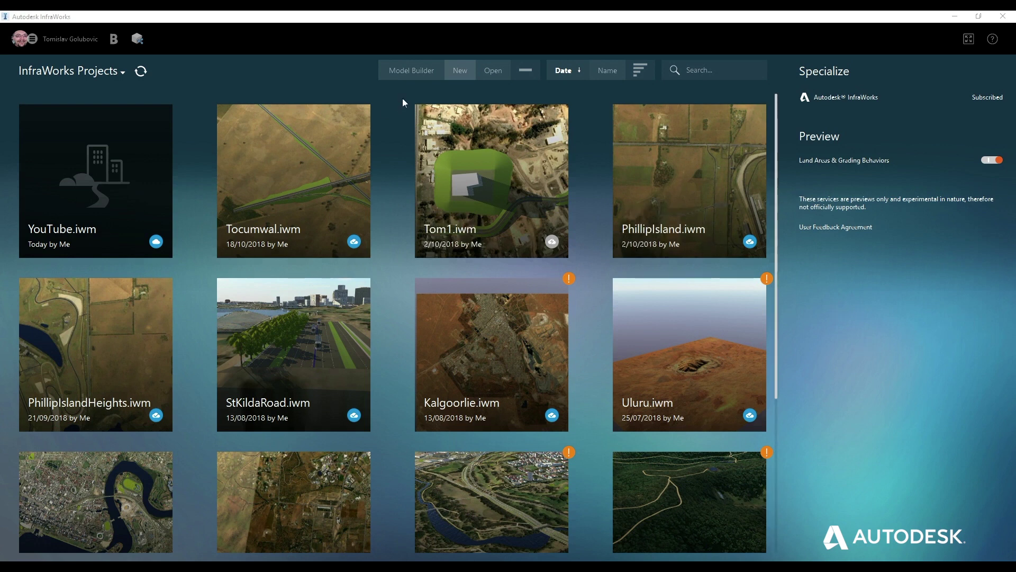
# Step: Review the model extents, advanced settings and design standards available for a new model, and leave without creating one
pyautogui.click(459, 70)
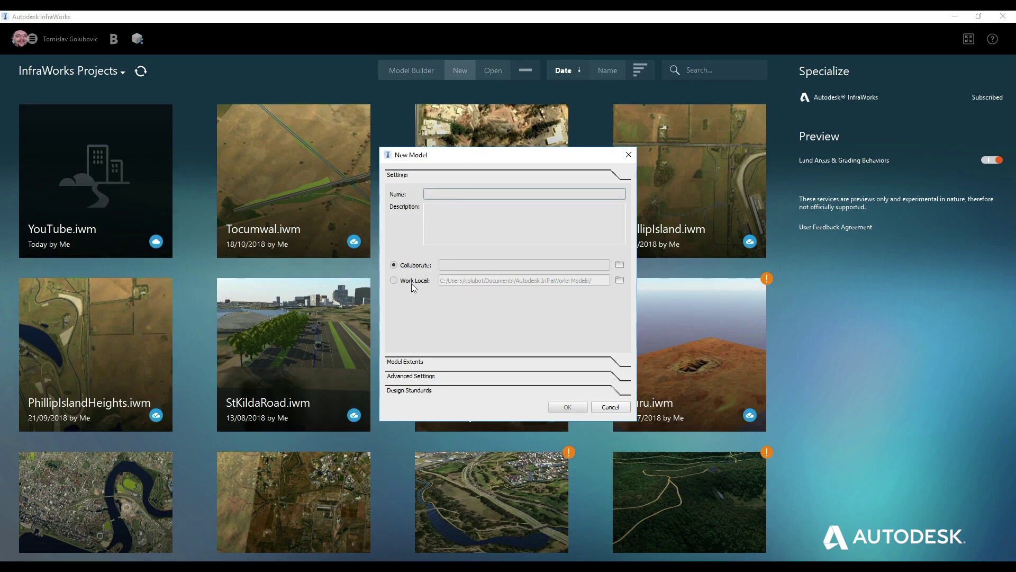
pyautogui.click(421, 362)
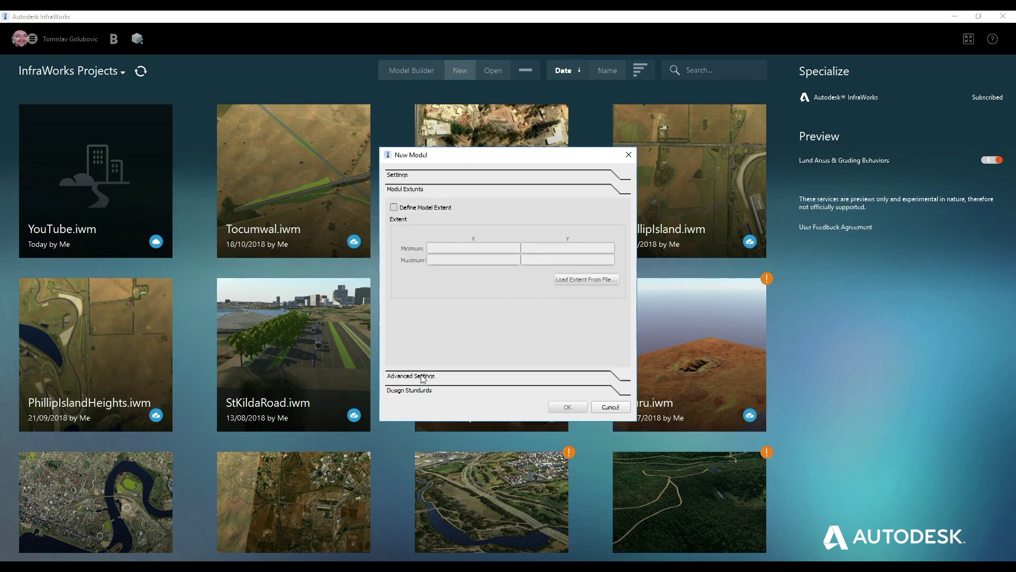
pyautogui.click(421, 376)
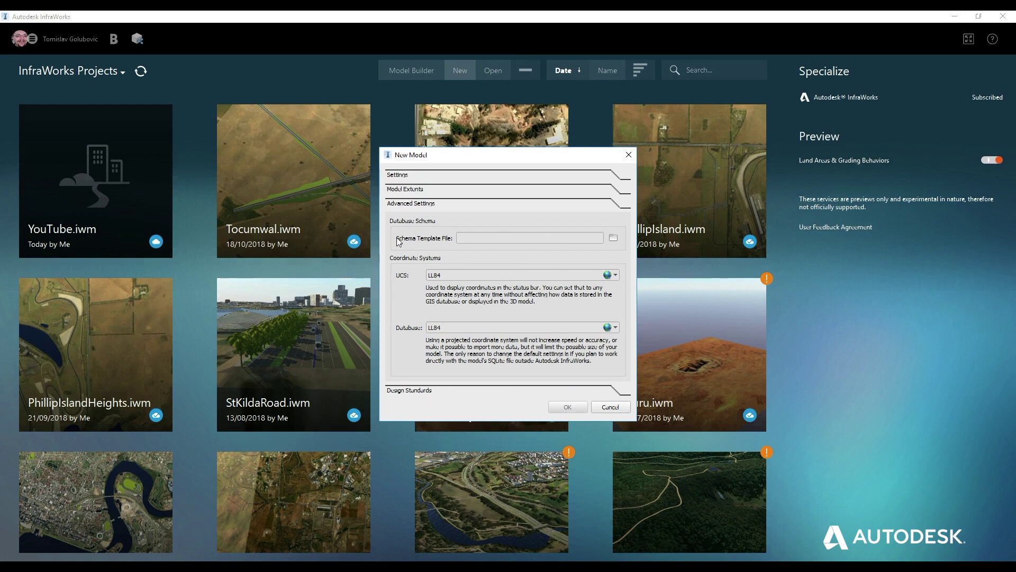
pyautogui.click(429, 390)
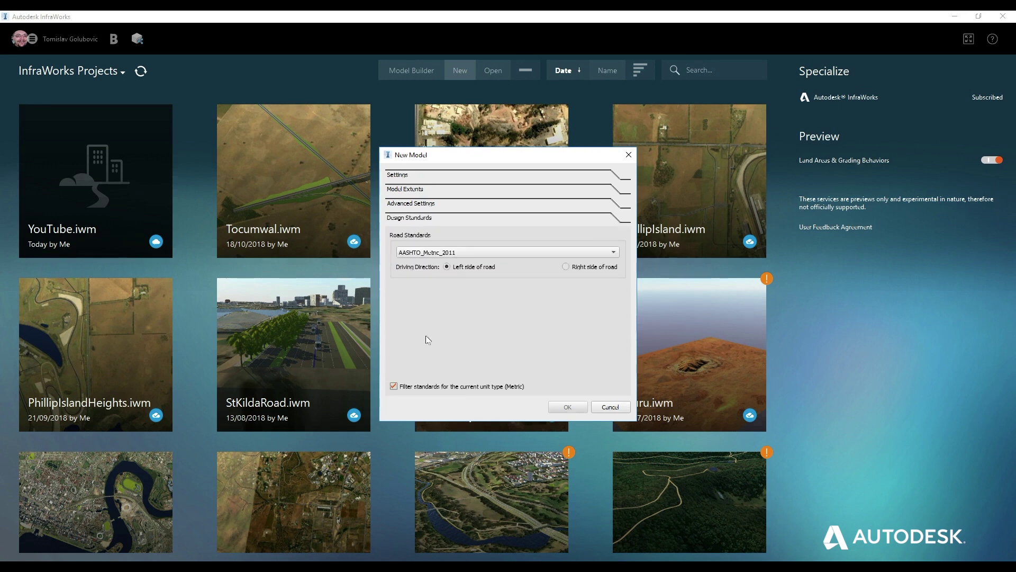
pyautogui.click(610, 407)
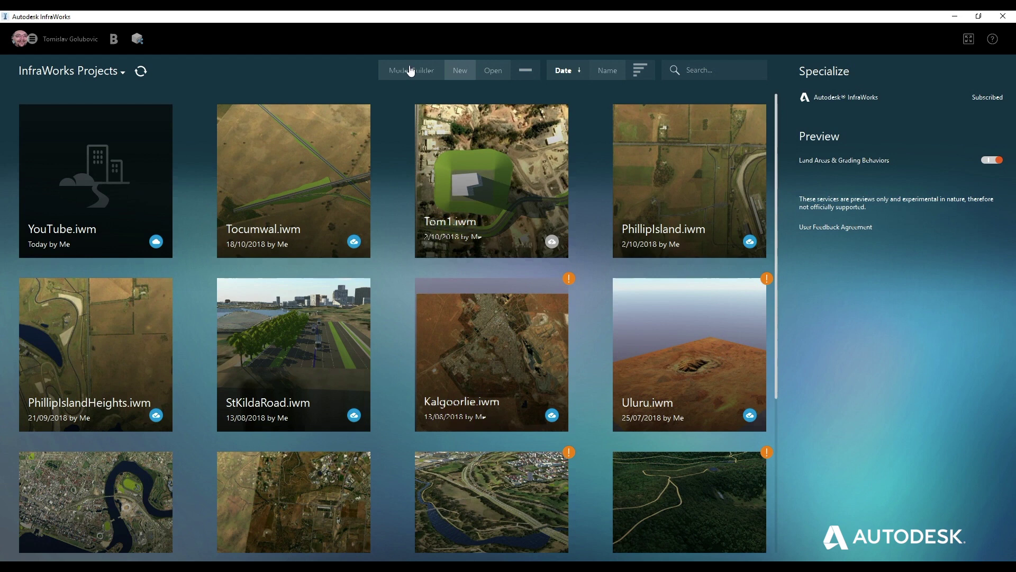
# Step: Open Model Builder and bring Australia into view on the map
pyautogui.click(405, 72)
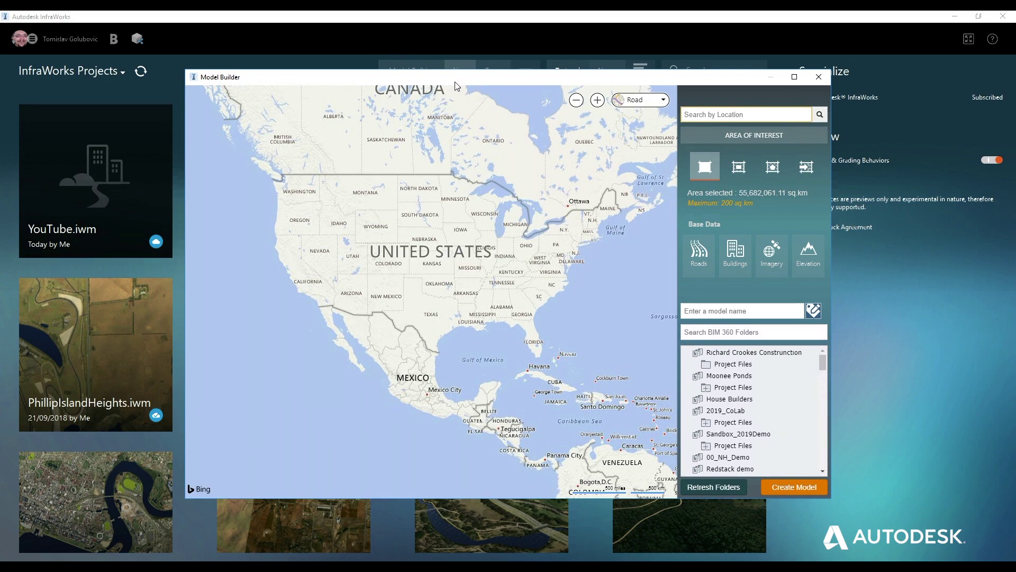
pyautogui.moveTo(551, 322); pyautogui.dragTo(339, 238)
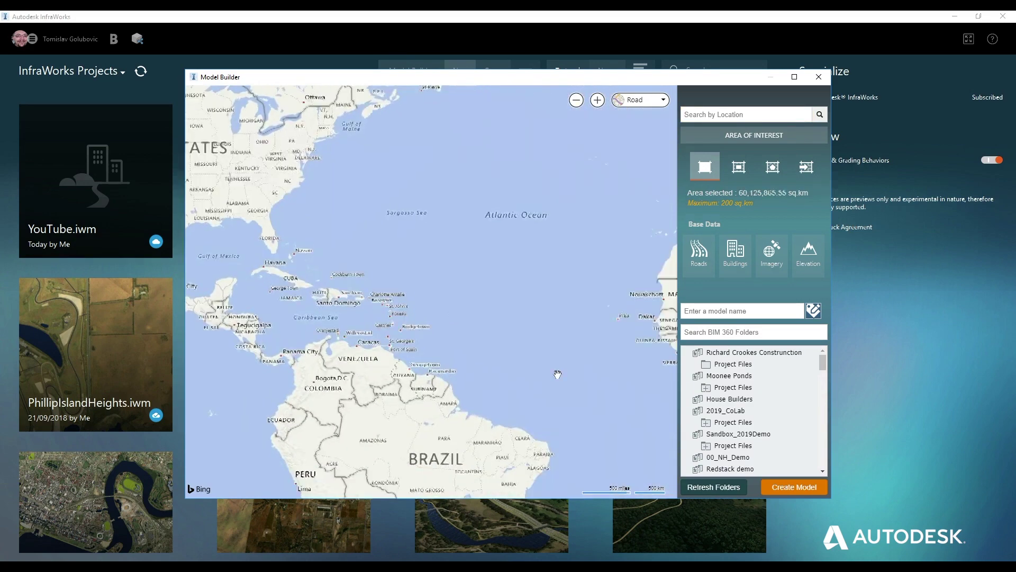
pyautogui.moveTo(556, 373); pyautogui.dragTo(310, 297)
pyautogui.moveTo(542, 332); pyautogui.dragTo(297, 297)
pyautogui.moveTo(566, 360); pyautogui.dragTo(244, 313)
pyautogui.scroll(1, 445, 334)
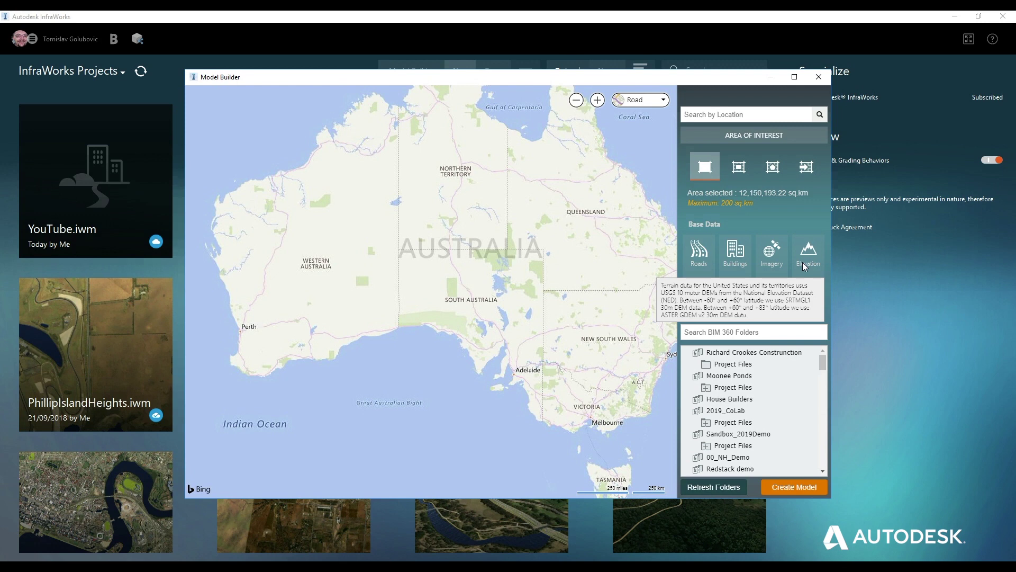
# Step: Draw a rectangular area of interest of about 24 sq km around Coober Pedy and the highway to its south
pyautogui.scroll(2, 516, 307)
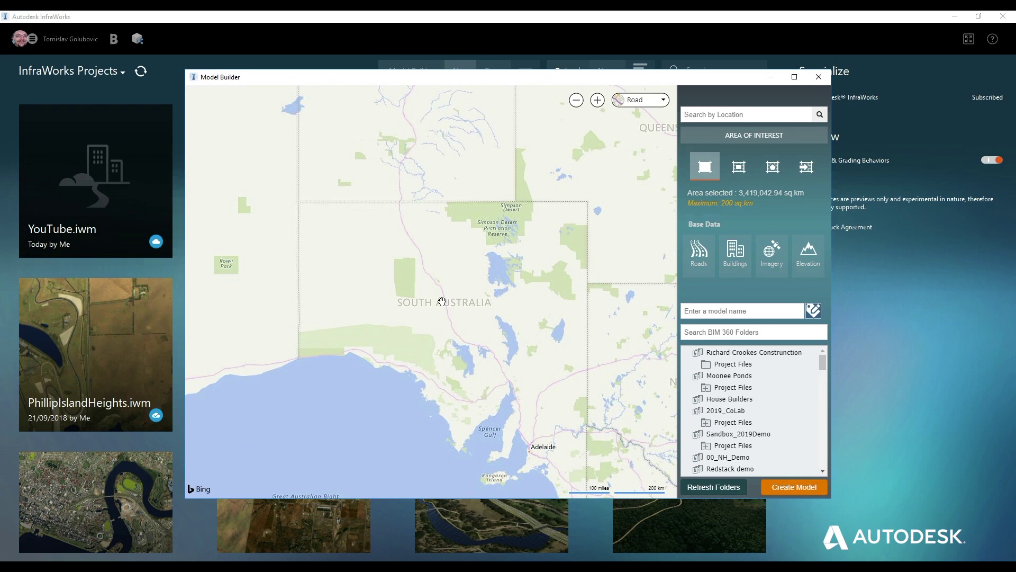
pyautogui.scroll(1, 442, 301)
pyautogui.scroll(1, 448, 261)
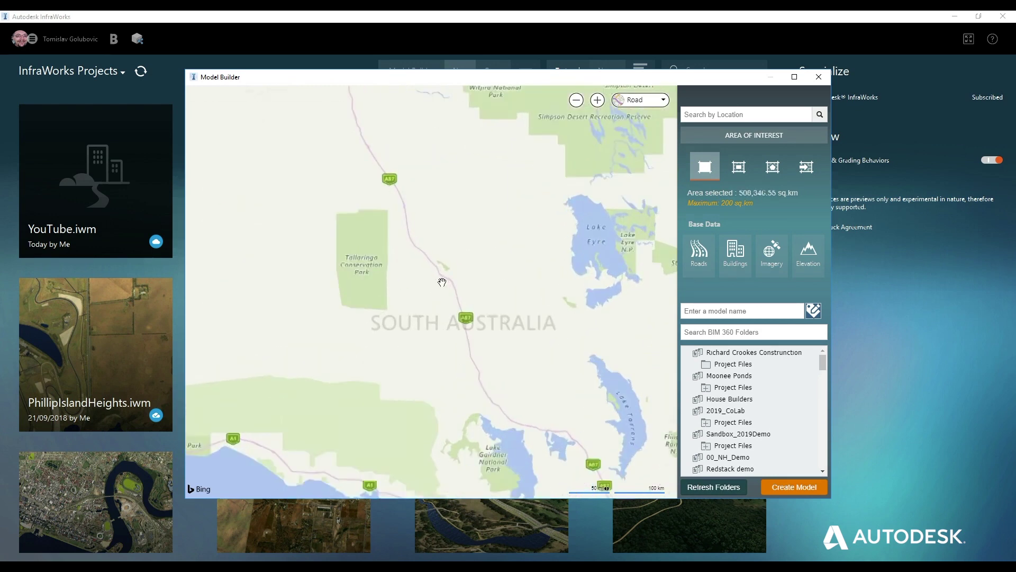
pyautogui.scroll(2, 447, 262)
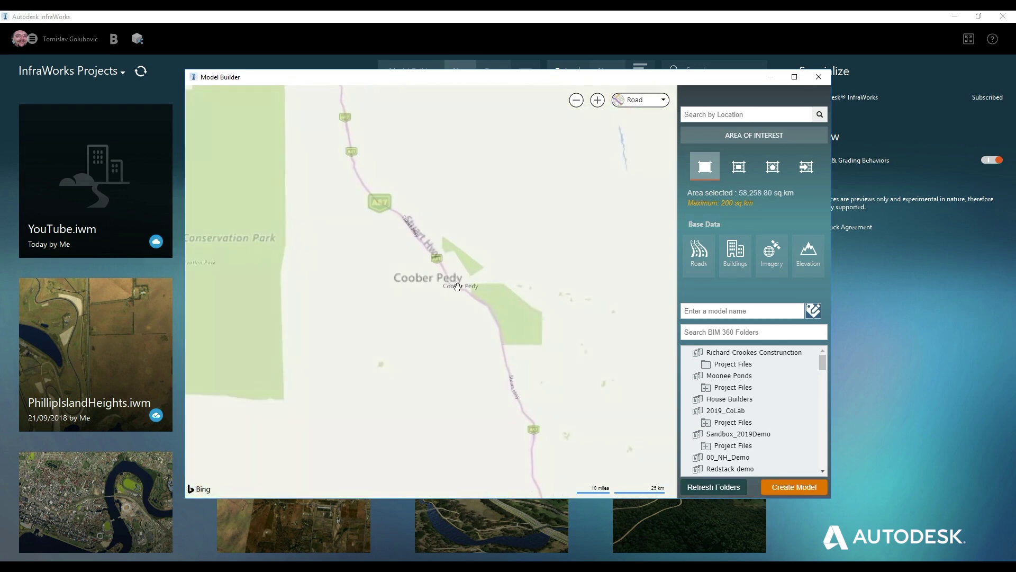
pyautogui.scroll(1, 494, 309)
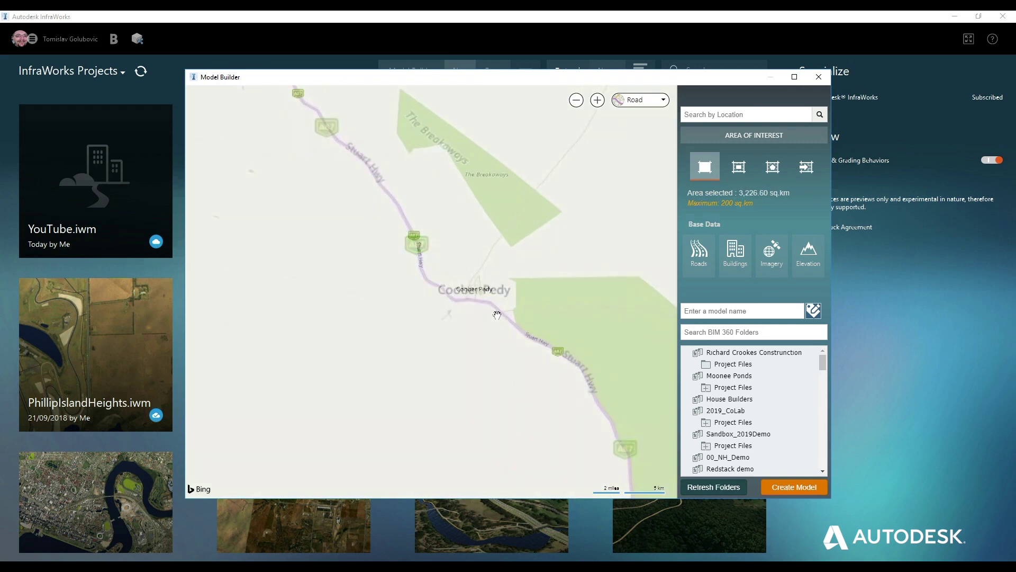
pyautogui.moveTo(493, 304); pyautogui.dragTo(477, 303)
pyautogui.scroll(2, 430, 311)
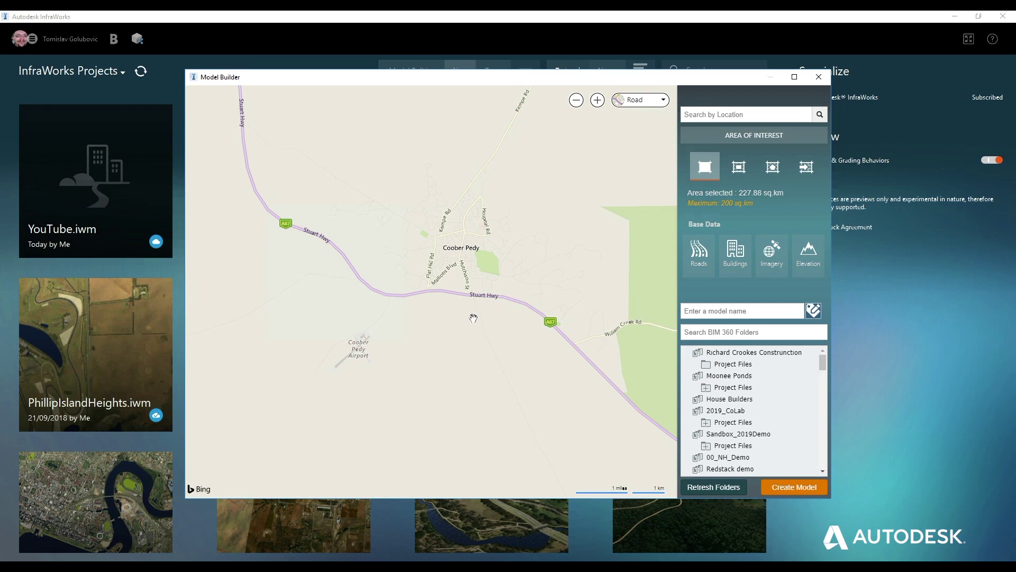
pyautogui.scroll(1, 462, 280)
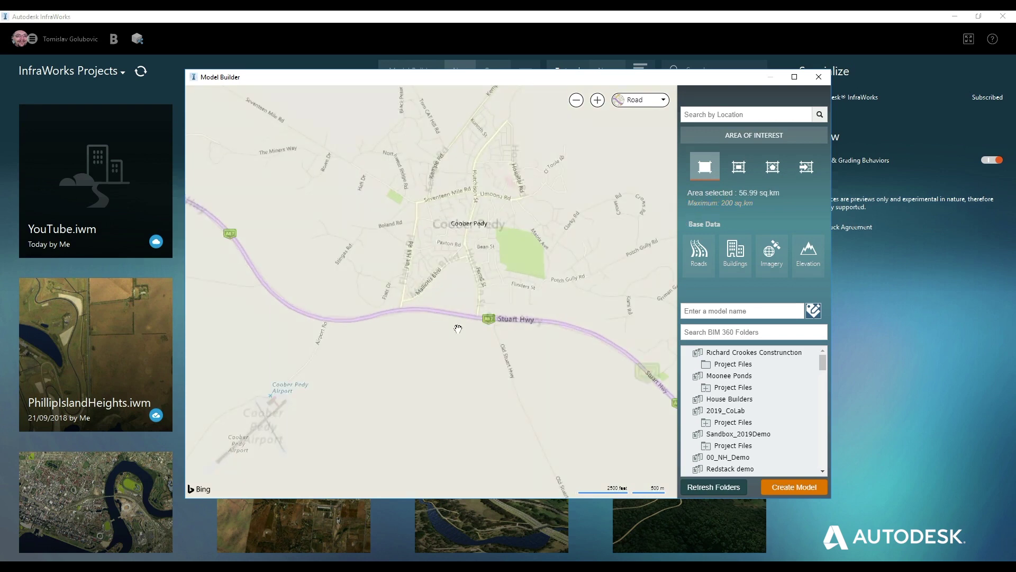
pyautogui.moveTo(460, 328); pyautogui.dragTo(510, 297)
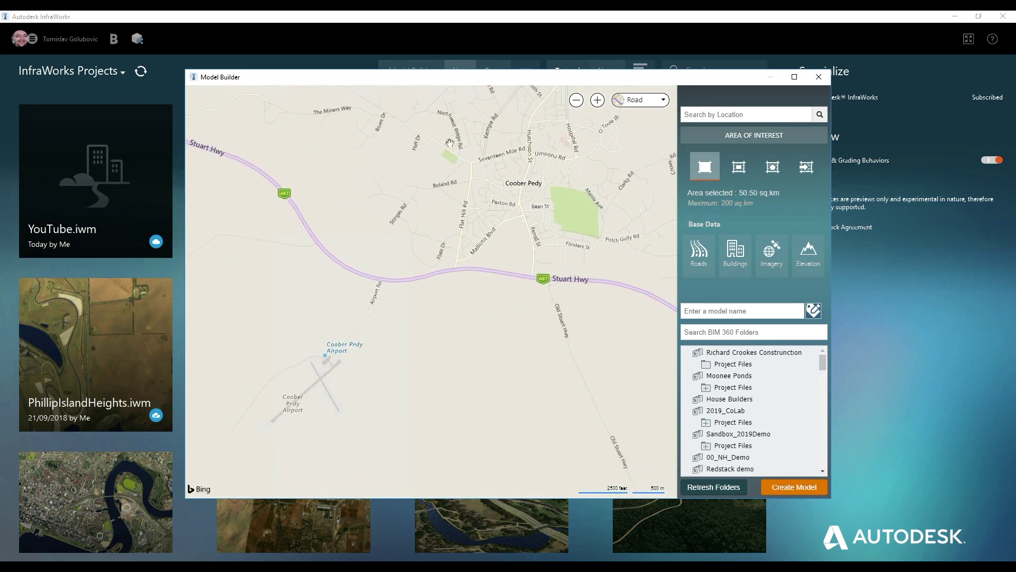
pyautogui.click(738, 167)
pyautogui.moveTo(268, 135); pyautogui.dragTo(618, 409)
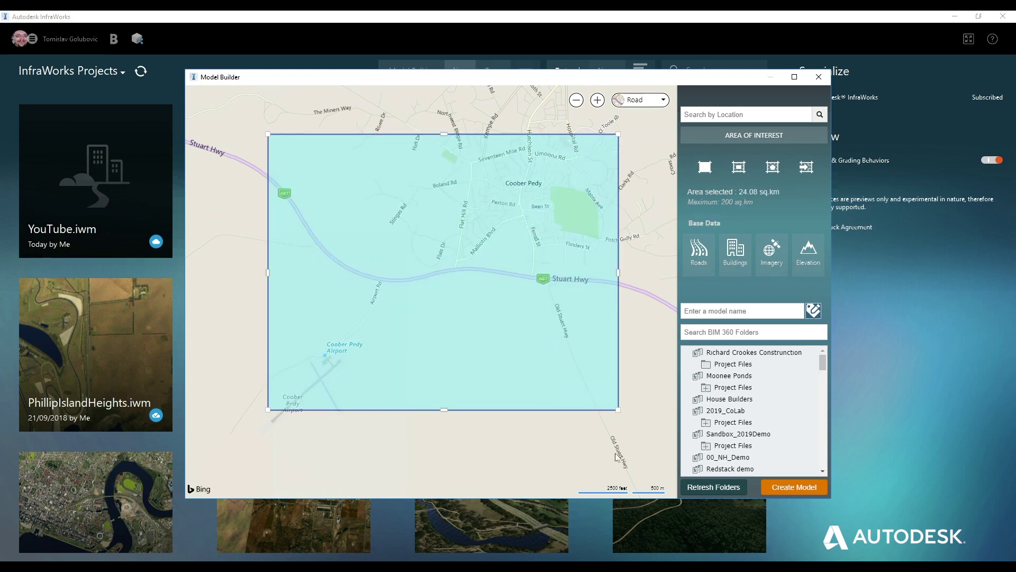
# Step: Draw a six-sided polygon area of interest of about 24.4 sq km enclosing Coober Pedy and its airport
pyautogui.click(772, 167)
pyautogui.click(416, 140)
pyautogui.click(259, 193)
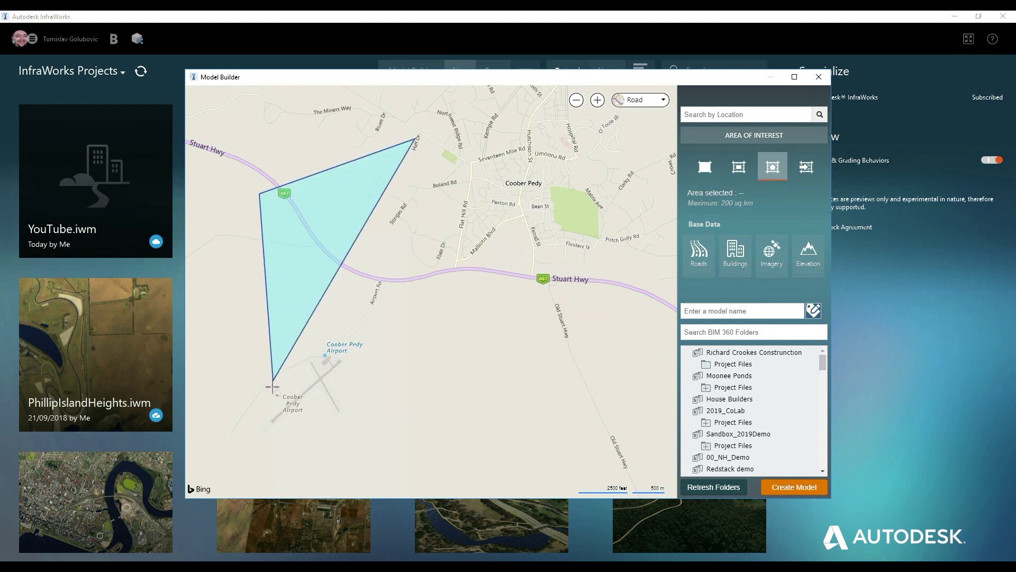
pyautogui.click(268, 425)
pyautogui.click(489, 469)
pyautogui.click(641, 375)
pyautogui.doubleClick(598, 187)
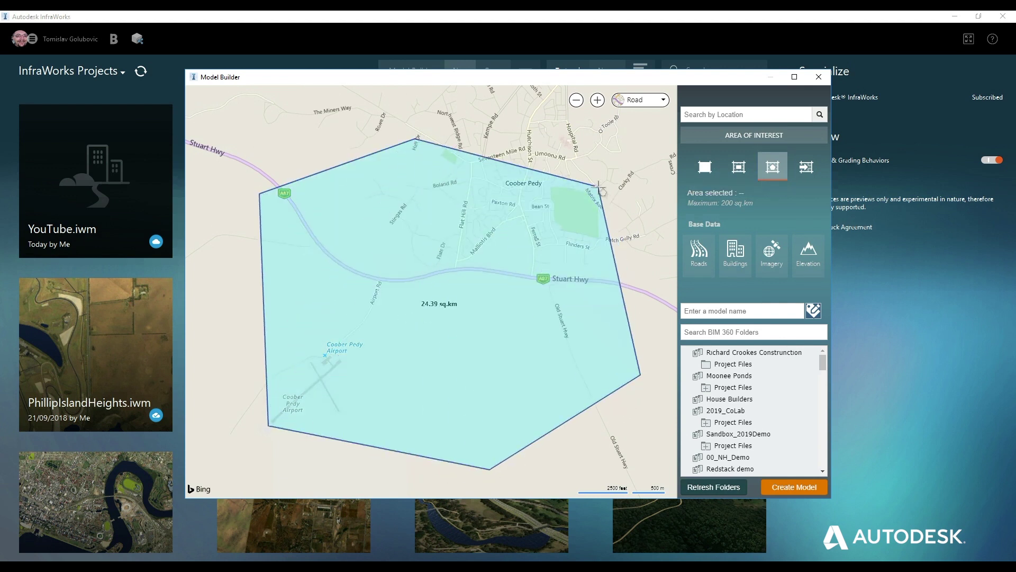
# Step: Set the area of interest to the whole visible map extent and close Model Builder without creating a model
pyautogui.click(704, 166)
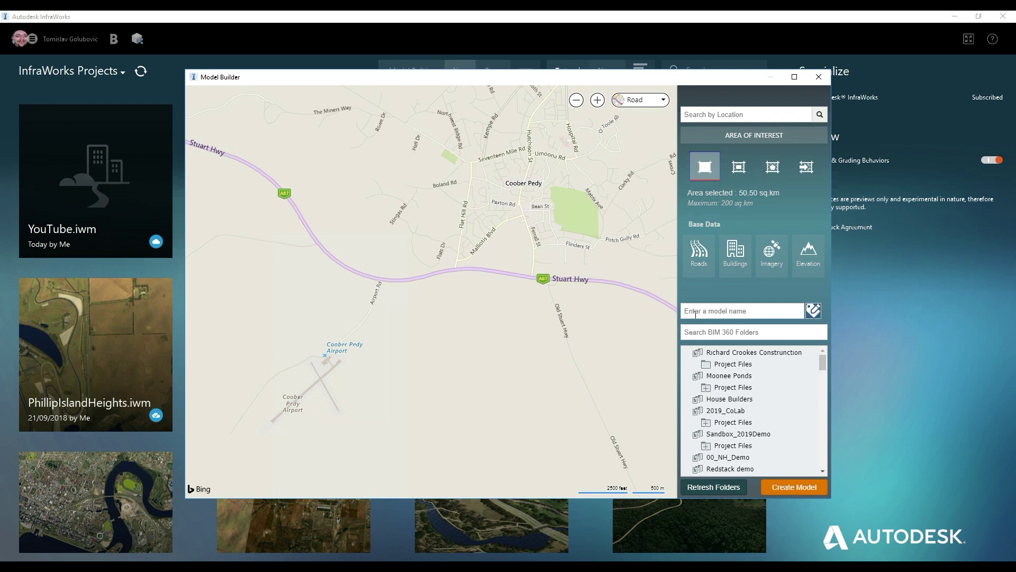
pyautogui.moveTo(822, 365)
pyautogui.mouseDown()
pyautogui.moveTo(814, 461)
pyautogui.moveTo(827, 357)
pyautogui.mouseUp()
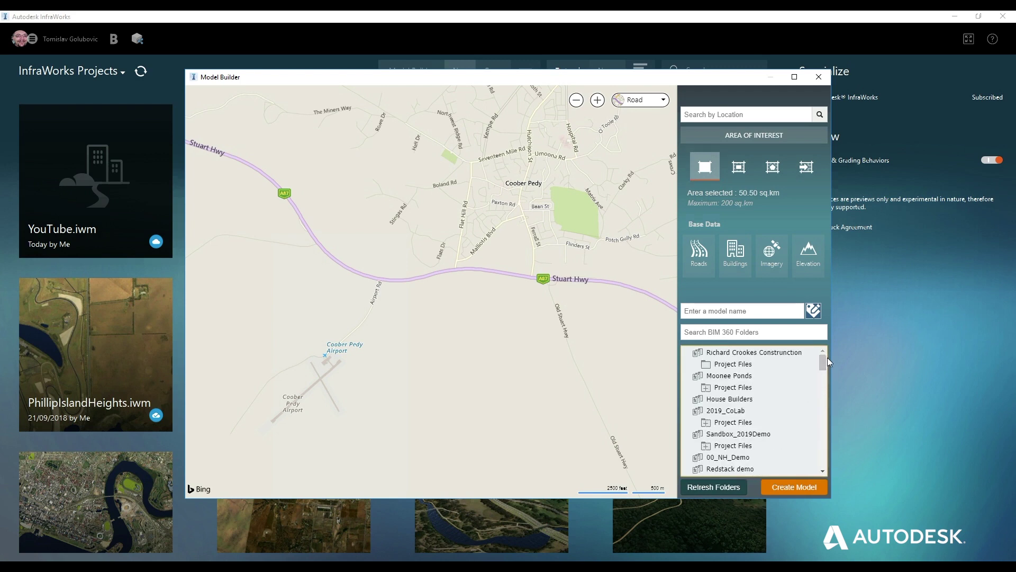
pyautogui.click(819, 77)
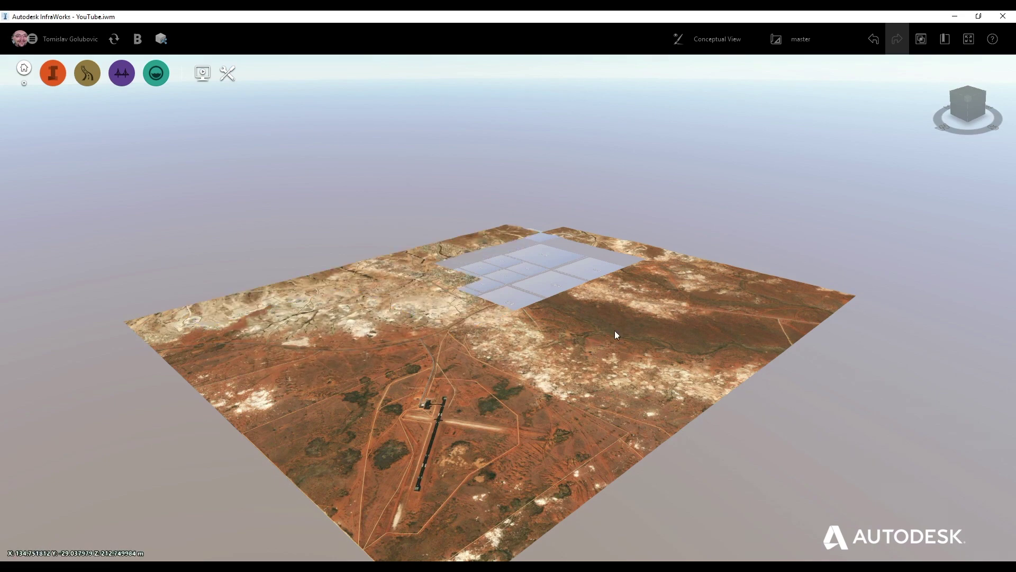
# Step: Examine the YouTube.iwm model from above, inspecting the Hutchinson Street road and its source information up close
pyautogui.moveTo(615, 355); pyautogui.dragTo(560, 442)
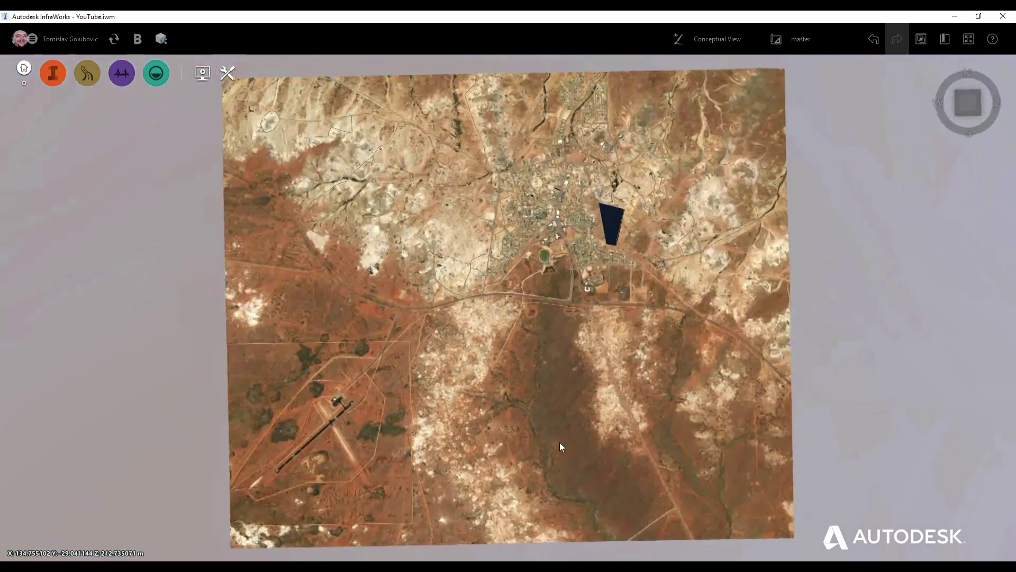
pyautogui.scroll(6, 587, 299)
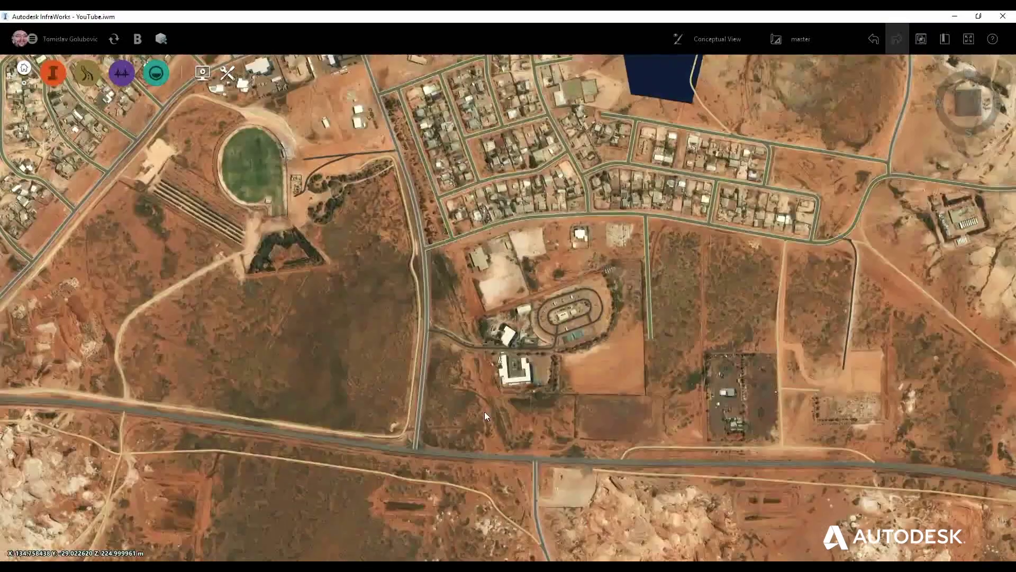
pyautogui.scroll(3, 485, 411)
pyautogui.moveTo(546, 412); pyautogui.dragTo(451, 222)
pyautogui.scroll(8, 541, 303)
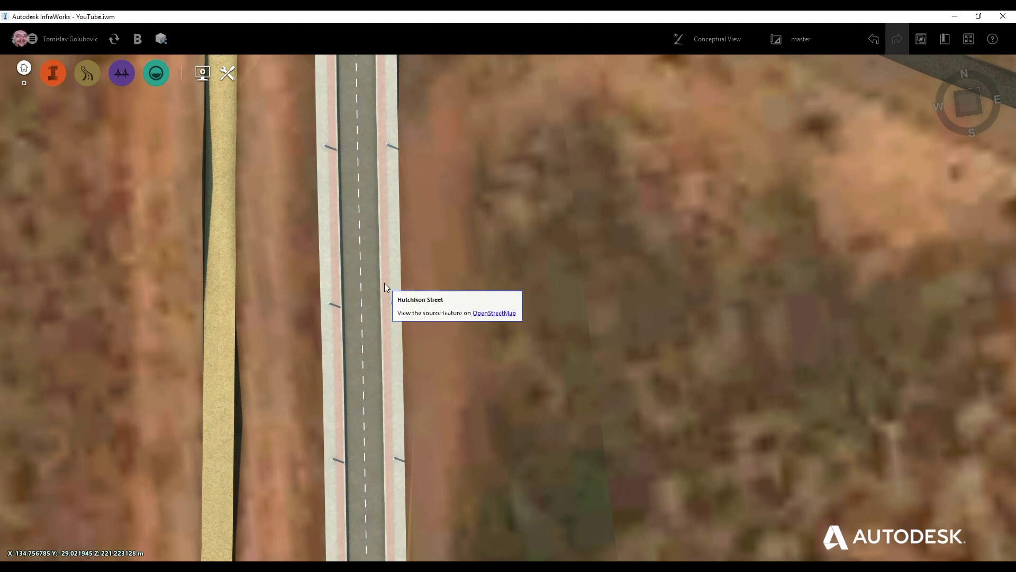
pyautogui.scroll(-10, 384, 286)
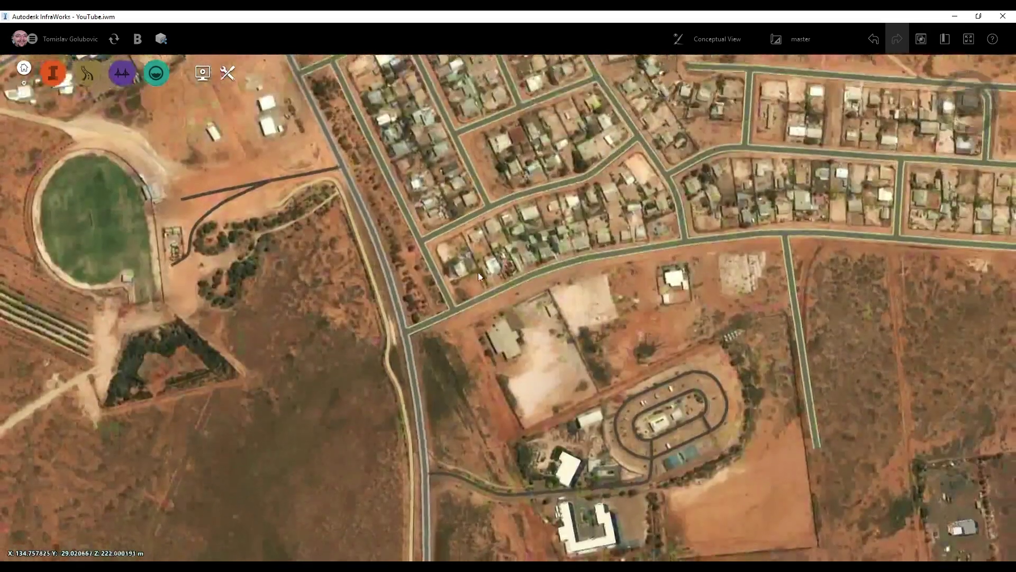
# Step: Examine the dark blue area east of town and the generated buildings and roads around the central roundabout in perspective
pyautogui.moveTo(478, 272); pyautogui.dragTo(498, 528)
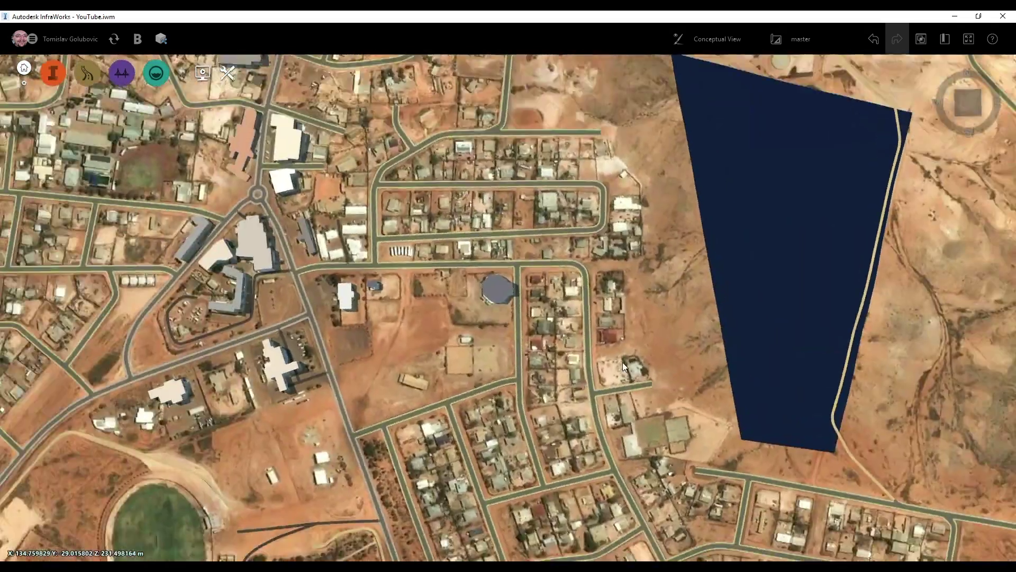
pyautogui.scroll(-2, 622, 362)
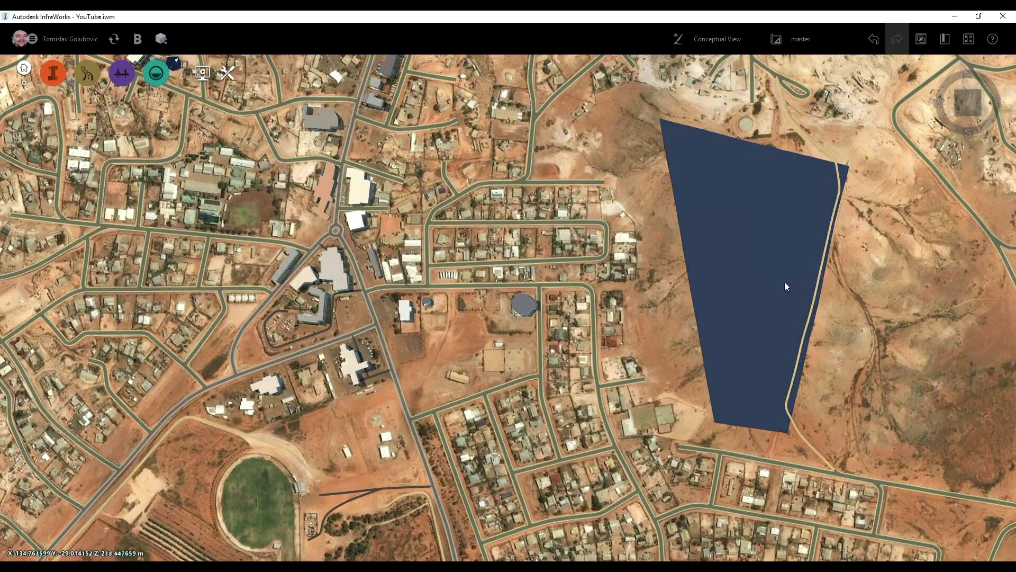
pyautogui.moveTo(407, 341); pyautogui.dragTo(529, 369)
pyautogui.scroll(3, 442, 329)
pyautogui.scroll(2, 442, 329)
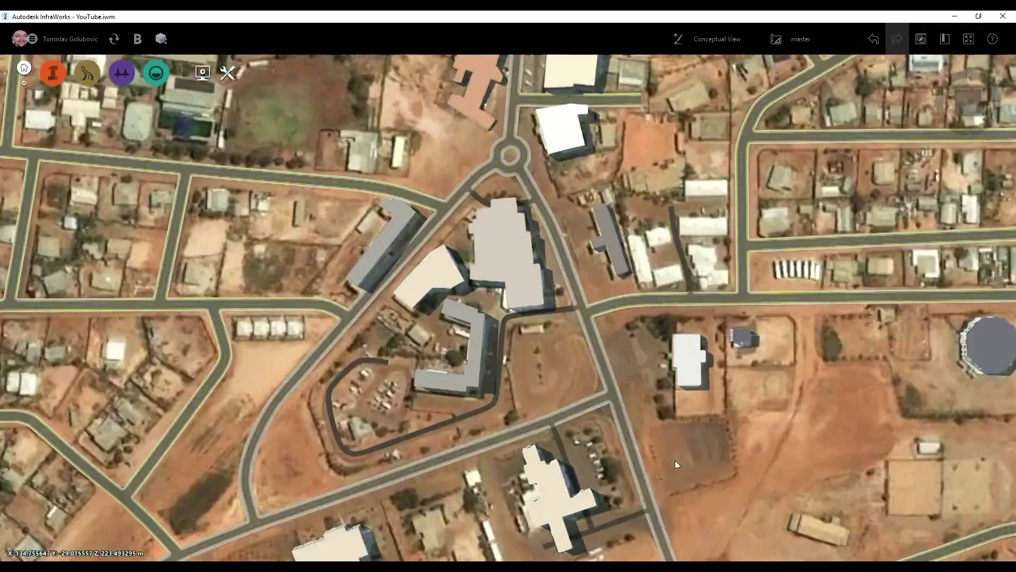
pyautogui.moveTo(675, 459); pyautogui.dragTo(553, 315)
pyautogui.scroll(3, 503, 272)
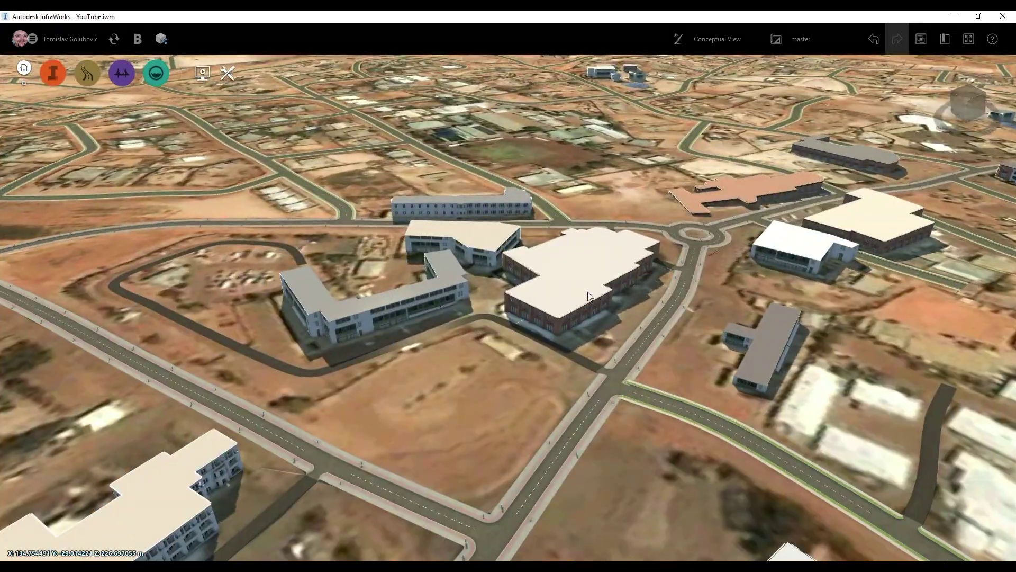
pyautogui.moveTo(587, 293)
pyautogui.moveTo(608, 331); pyautogui.dragTo(647, 333)
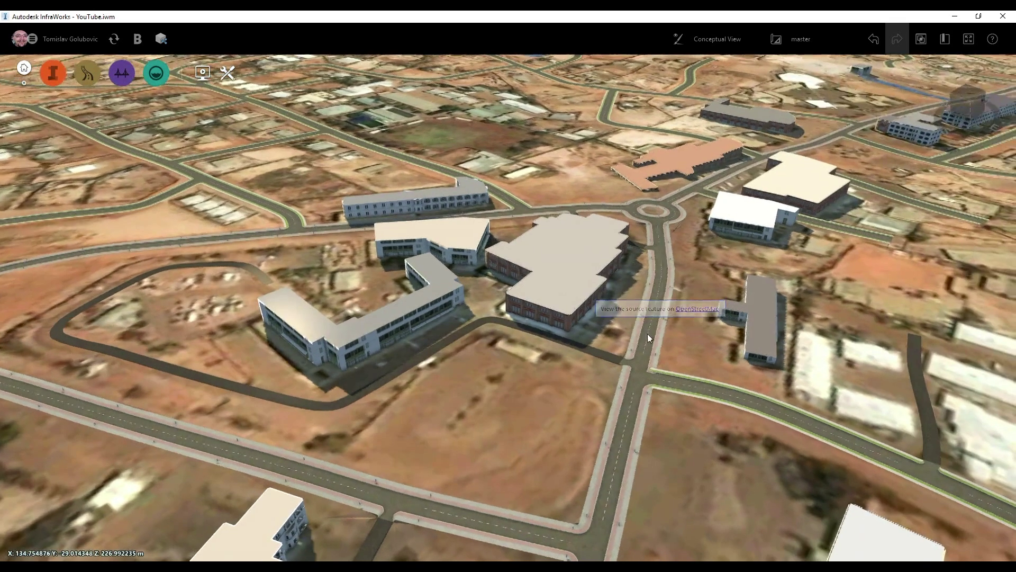
# Step: Examine the full model extent from directly above, including the airport and the highway south of the town
pyautogui.scroll(-5, 716, 230)
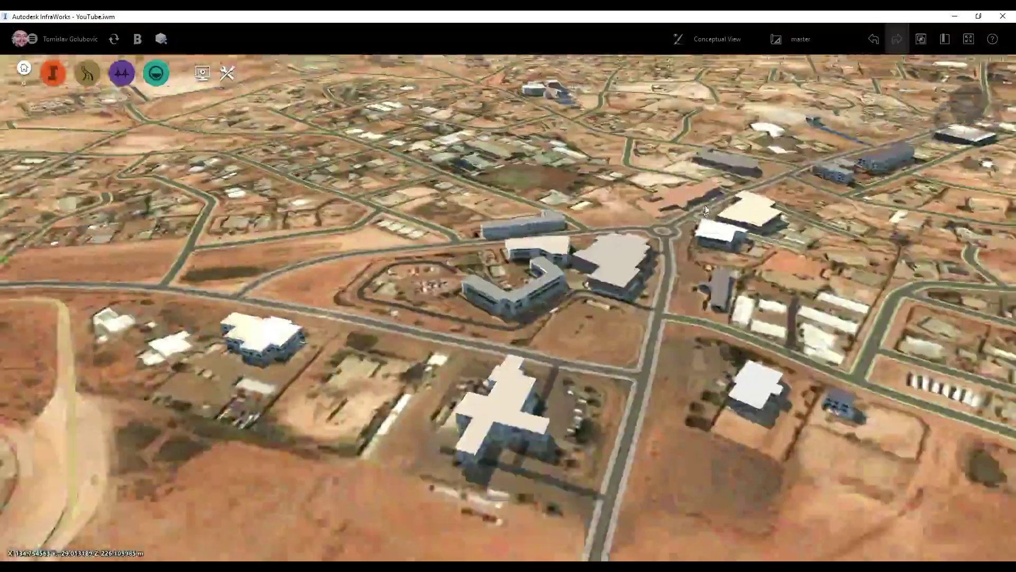
pyautogui.moveTo(707, 211); pyautogui.dragTo(744, 445)
pyautogui.scroll(-5, 500, 216)
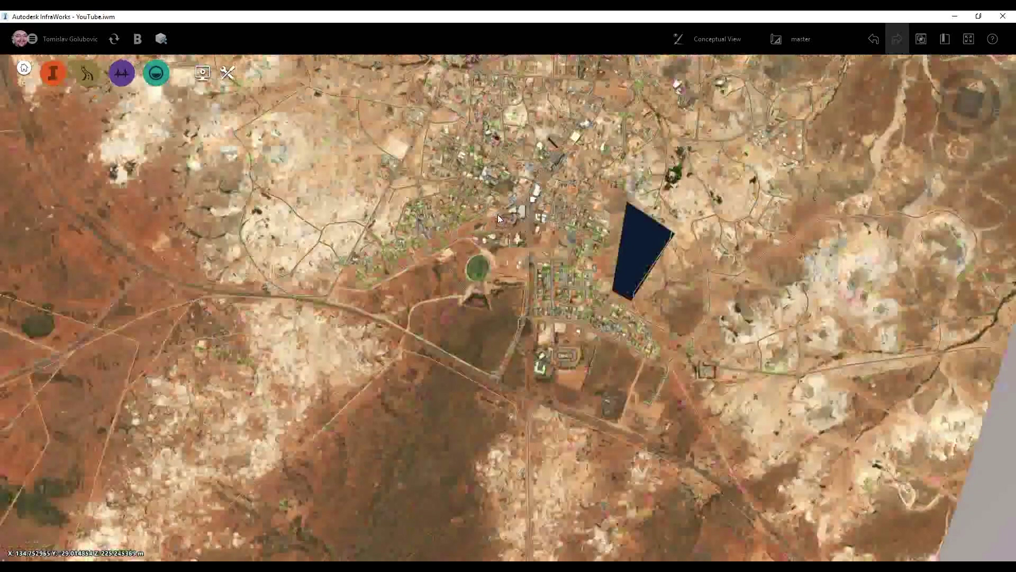
pyautogui.moveTo(497, 215); pyautogui.dragTo(530, 346)
pyautogui.scroll(-3, 584, 259)
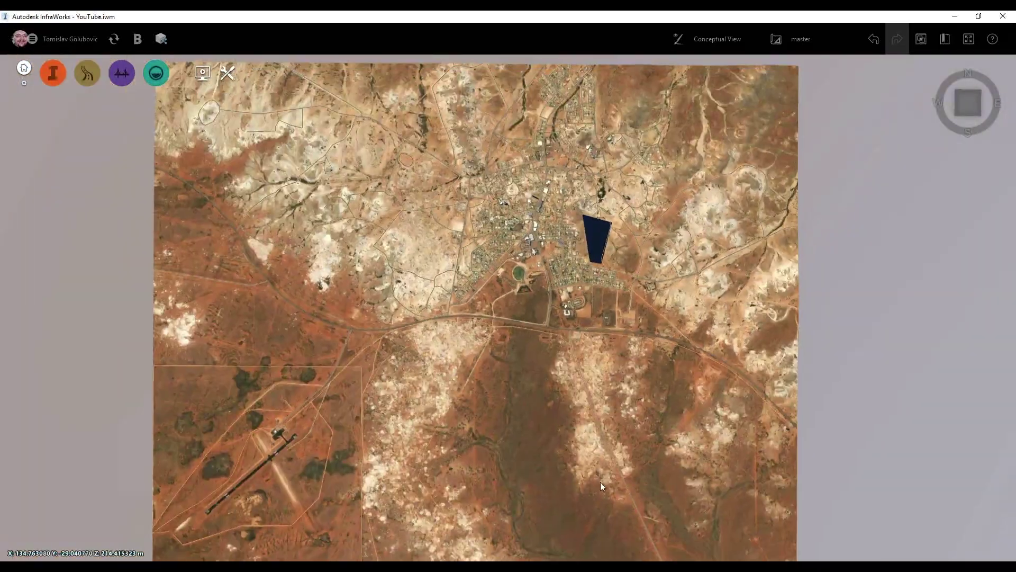
pyautogui.moveTo(600, 482); pyautogui.dragTo(474, 287, button='middle')
pyautogui.moveTo(473, 287); pyautogui.dragTo(596, 342)
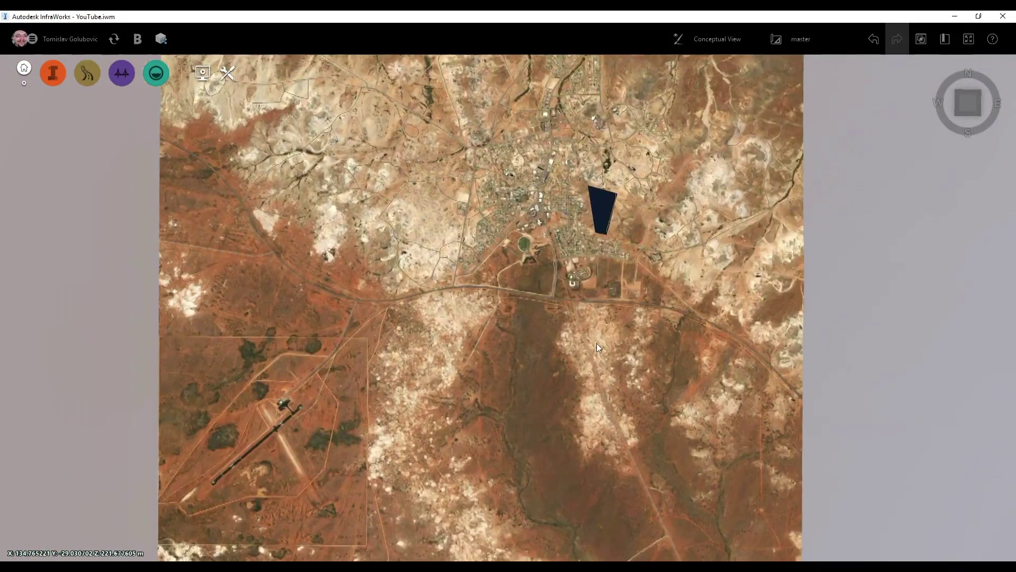
pyautogui.moveTo(597, 343); pyautogui.dragTo(645, 430, button='middle')
pyautogui.moveTo(461, 295); pyautogui.dragTo(355, 256)
pyautogui.scroll(4, 433, 246)
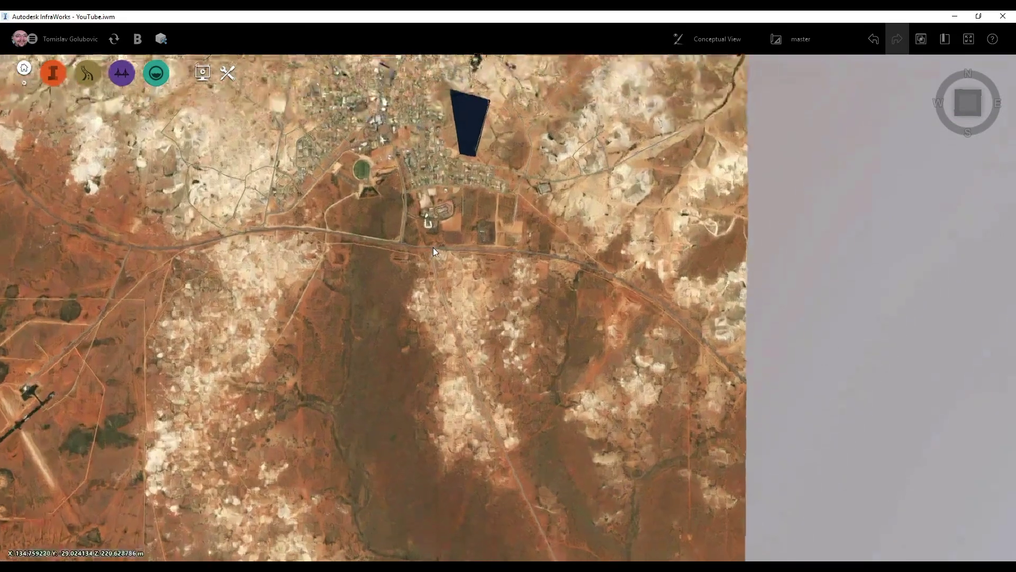
# Step: Inspect the Old Stuart Highway south of town and its source information, along with the open ground east of it
pyautogui.moveTo(553, 468); pyautogui.dragTo(423, 159)
pyautogui.moveTo(506, 192); pyautogui.dragTo(491, 337)
pyautogui.scroll(5, 454, 305)
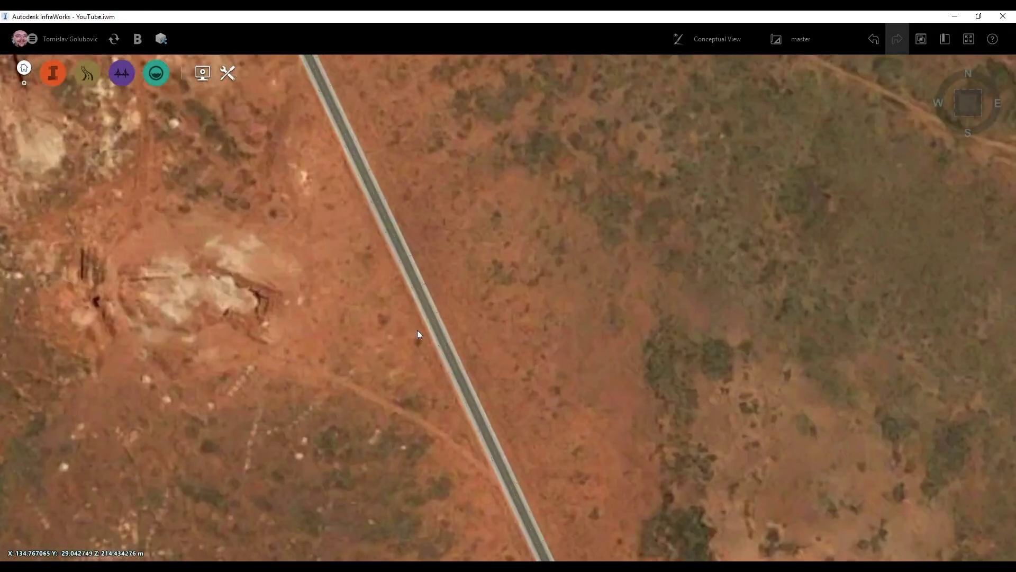
pyautogui.moveTo(432, 320)
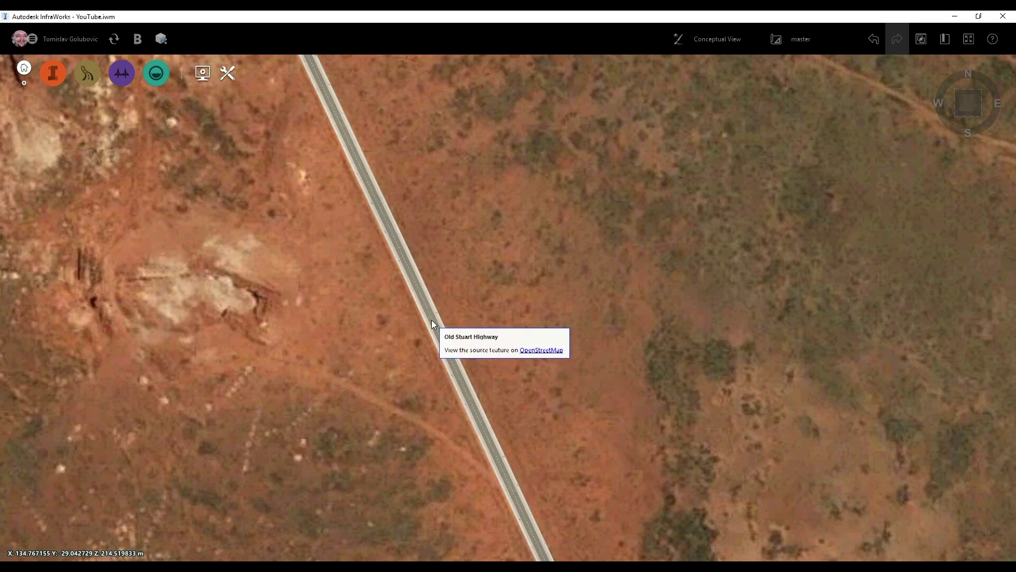
pyautogui.moveTo(455, 416)
pyautogui.mouseDown(button='middle')
pyautogui.moveTo(385, 381)
pyautogui.moveTo(396, 270)
pyautogui.moveTo(544, 274)
pyautogui.moveTo(488, 320)
pyautogui.moveTo(488, 413)
pyautogui.moveTo(475, 418)
pyautogui.mouseUp(button='middle')
pyautogui.scroll(-5, 479, 326)
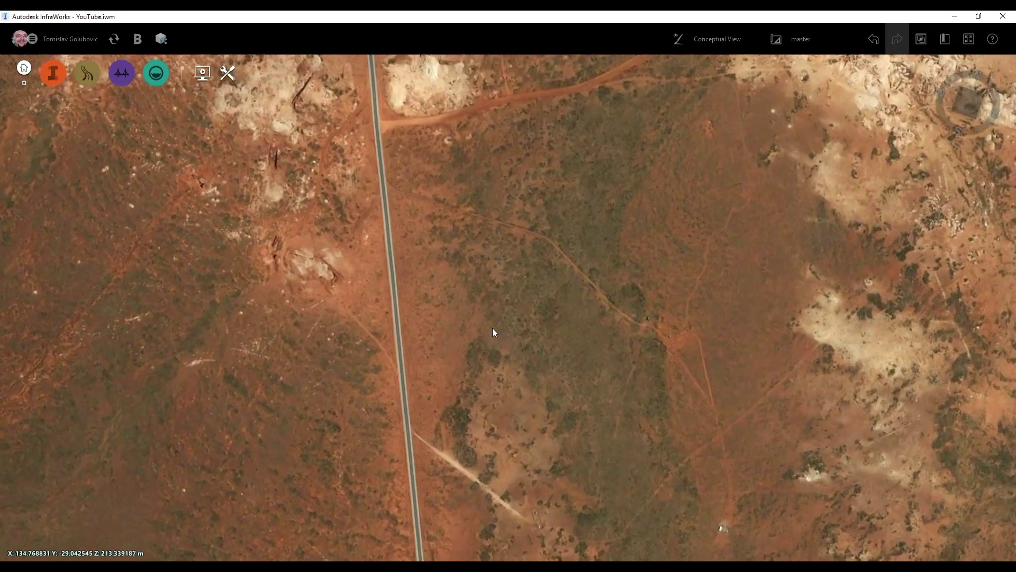
pyautogui.scroll(3, 478, 318)
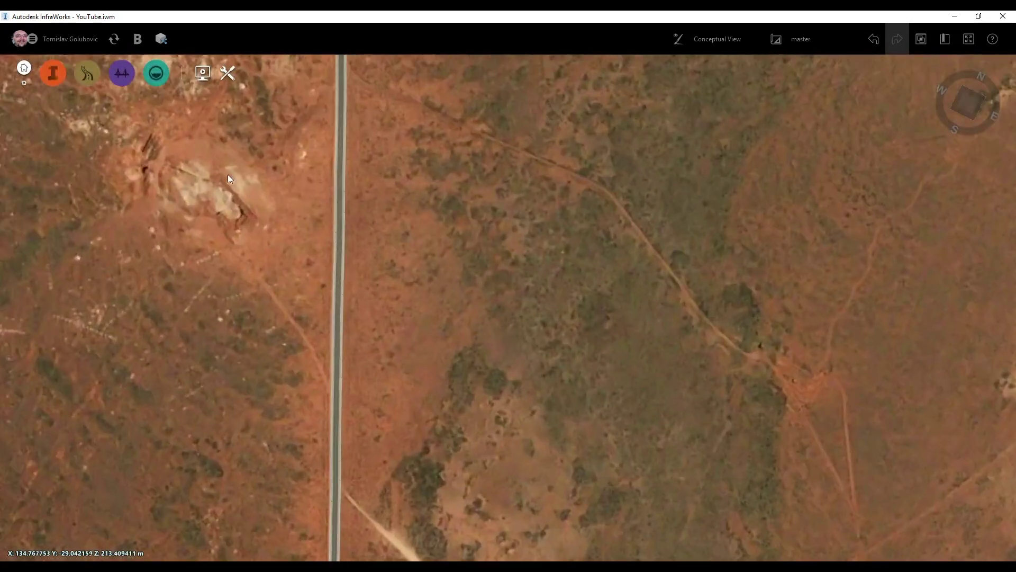
# Step: Draw a four-cornered land area of about 9162 m² east of the highway with the Material/Land Cover/Field Grass style
pyautogui.click(53, 80)
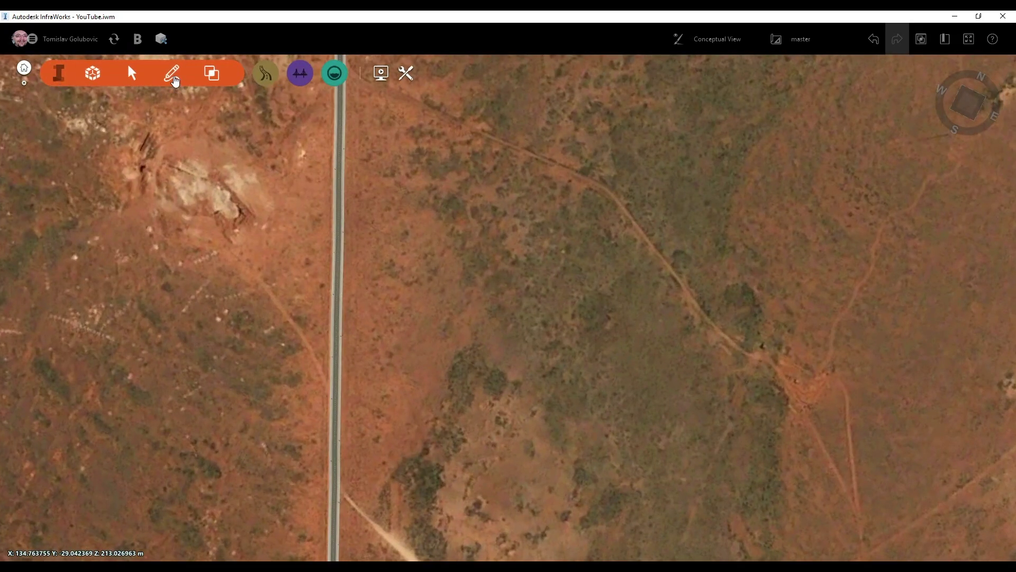
pyautogui.click(173, 80)
pyautogui.click(39, 317)
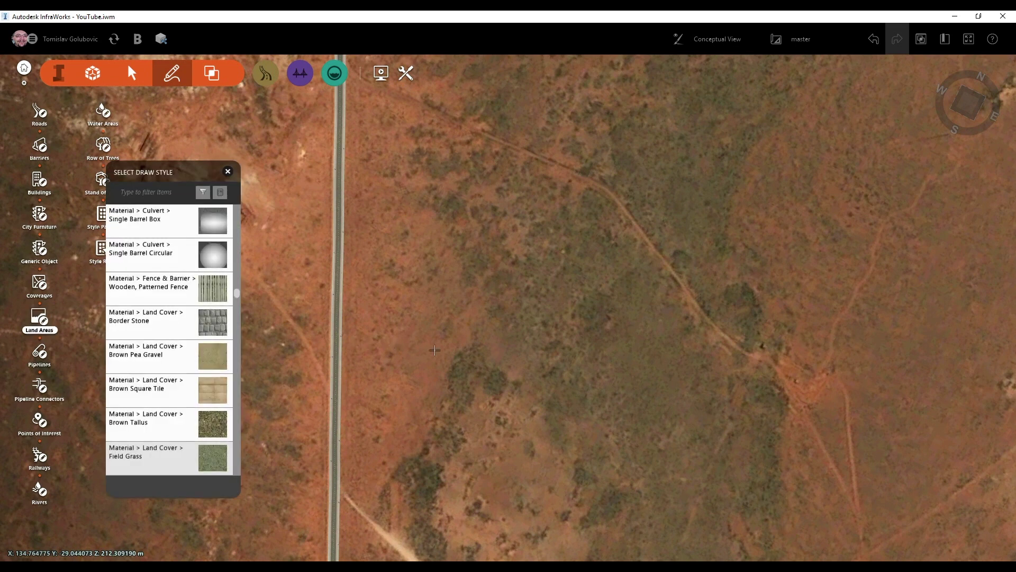
pyautogui.click(207, 456)
pyautogui.scroll(2, 424, 323)
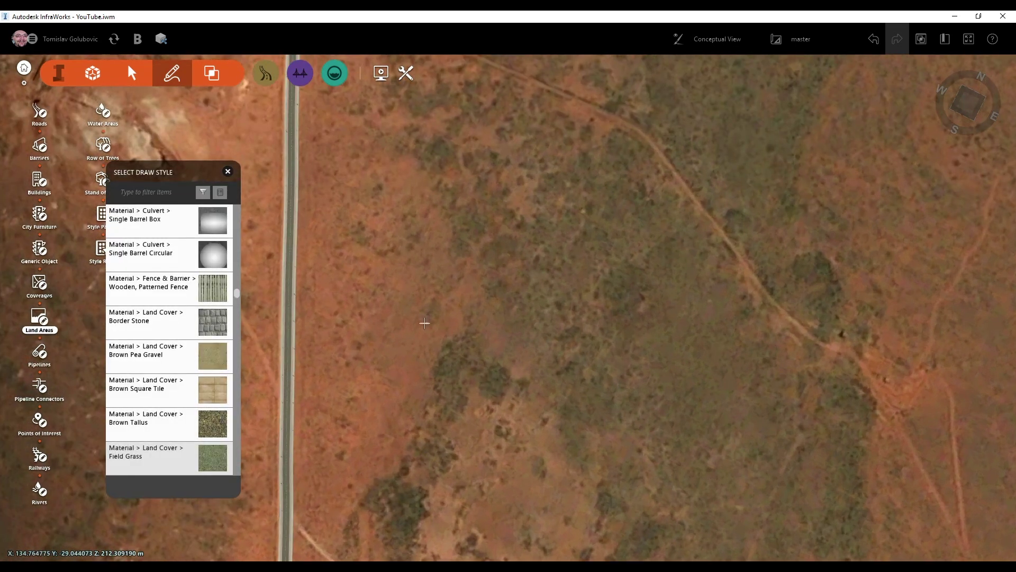
pyautogui.click(425, 326)
pyautogui.click(427, 421)
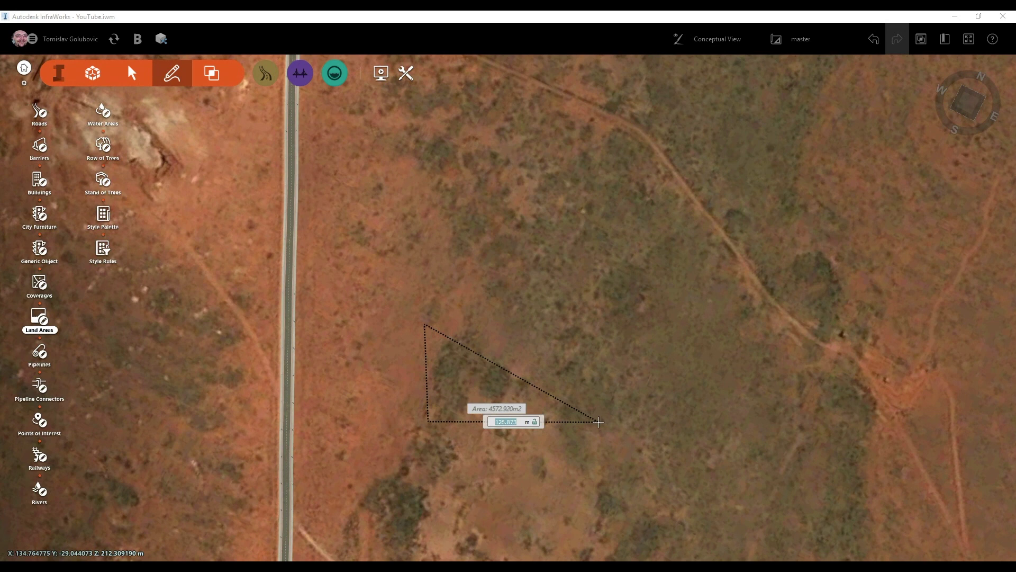
pyautogui.click(598, 422)
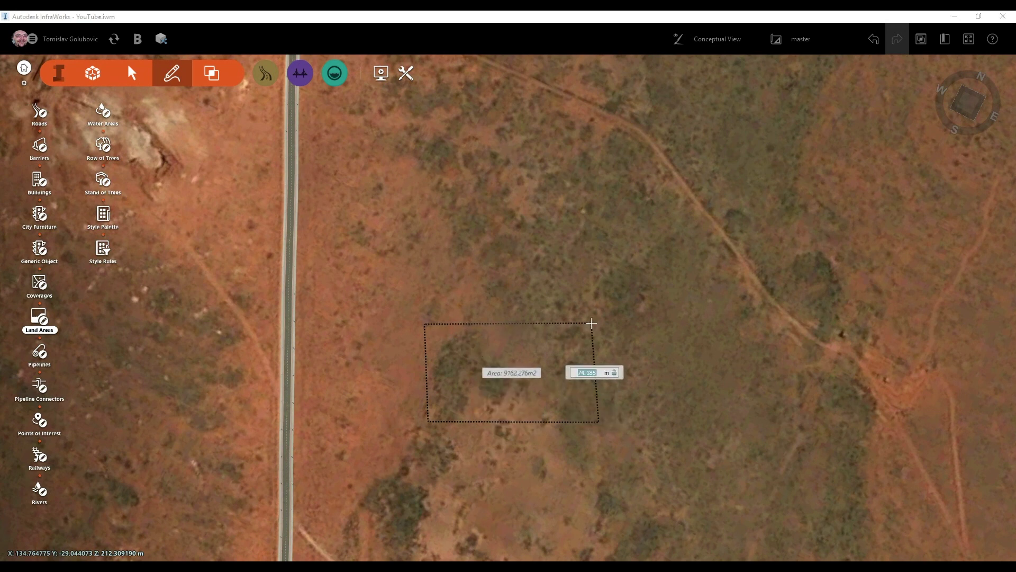
pyautogui.doubleClick(591, 323)
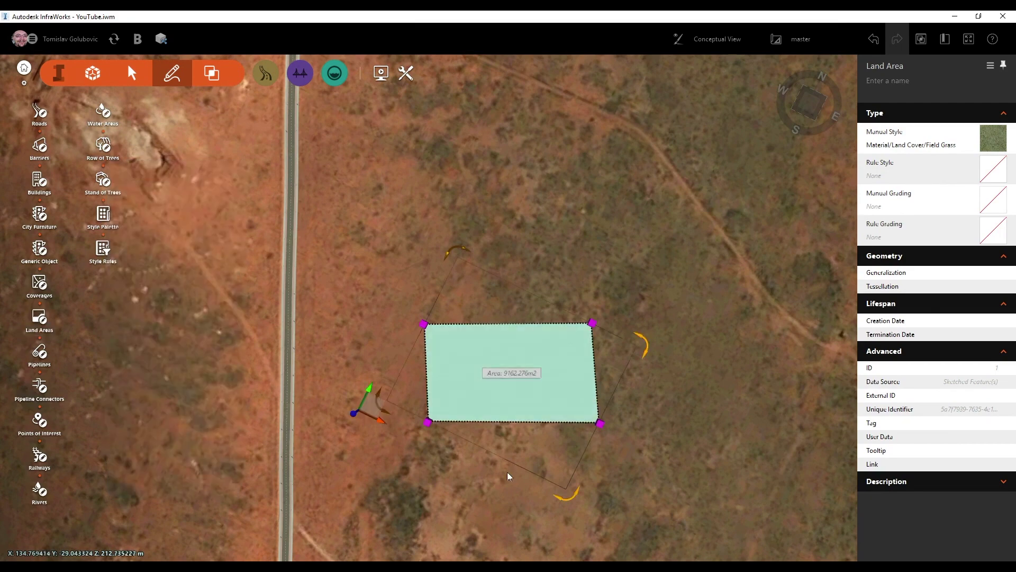
# Step: Raise the whole land area vertically by 2 m
pyautogui.moveTo(509, 475)
pyautogui.mouseDown()
pyautogui.moveTo(519, 438)
pyautogui.moveTo(577, 363)
pyautogui.moveTo(588, 316)
pyautogui.mouseUp()
pyautogui.moveTo(589, 319); pyautogui.dragTo(558, 359, button='middle')
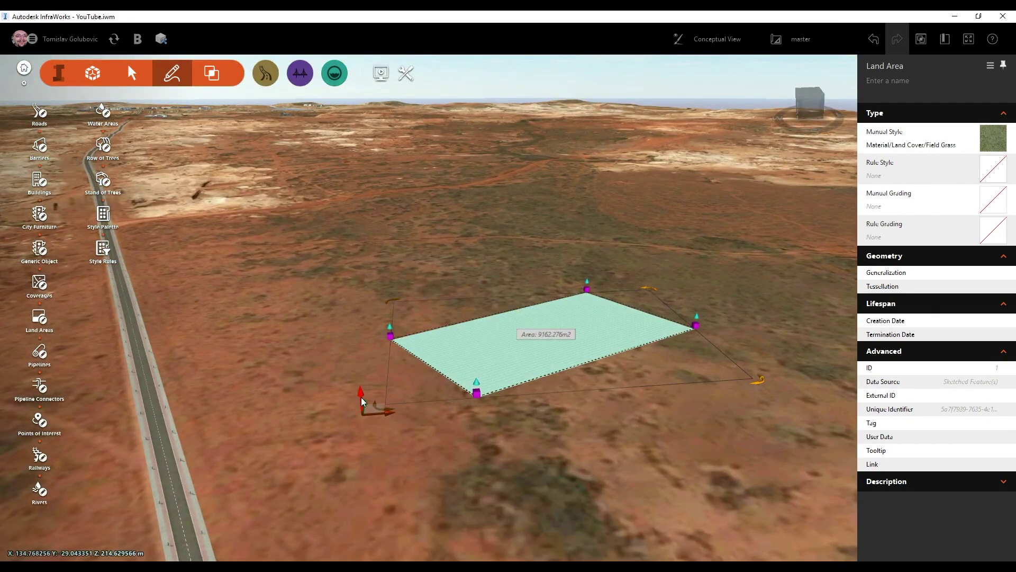
pyautogui.moveTo(362, 402)
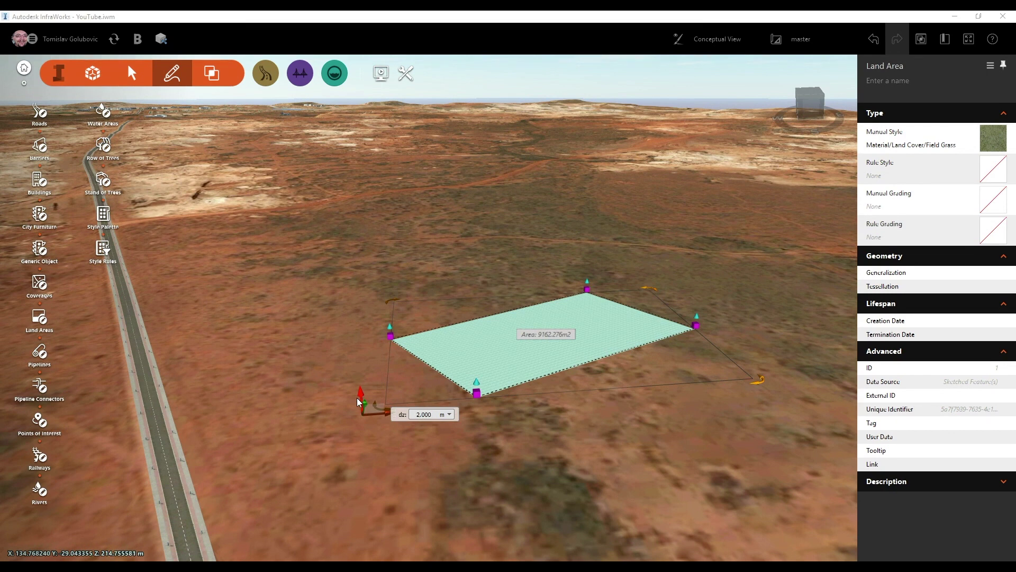
pyautogui.press('Return')
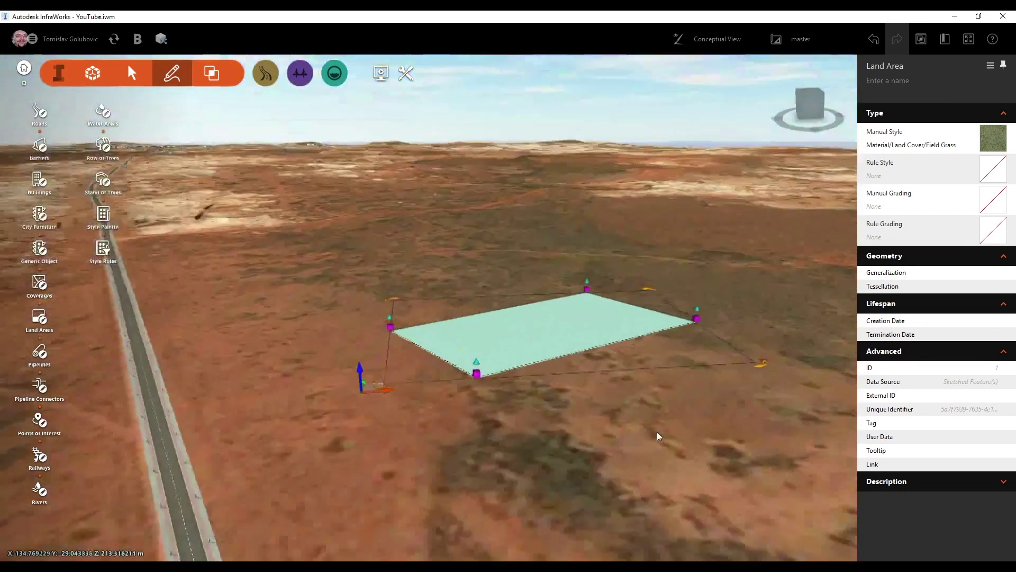
# Step: Apply the Grading/Grass Cut, Fill manual grading style to the raised land area and deselect it
pyautogui.moveTo(657, 432); pyautogui.dragTo(722, 318)
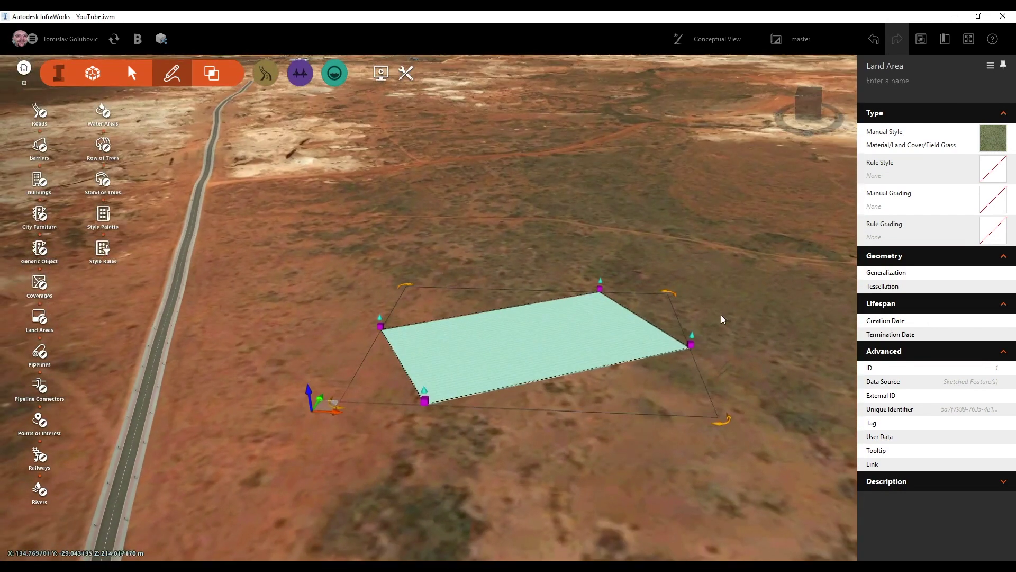
pyautogui.click(991, 209)
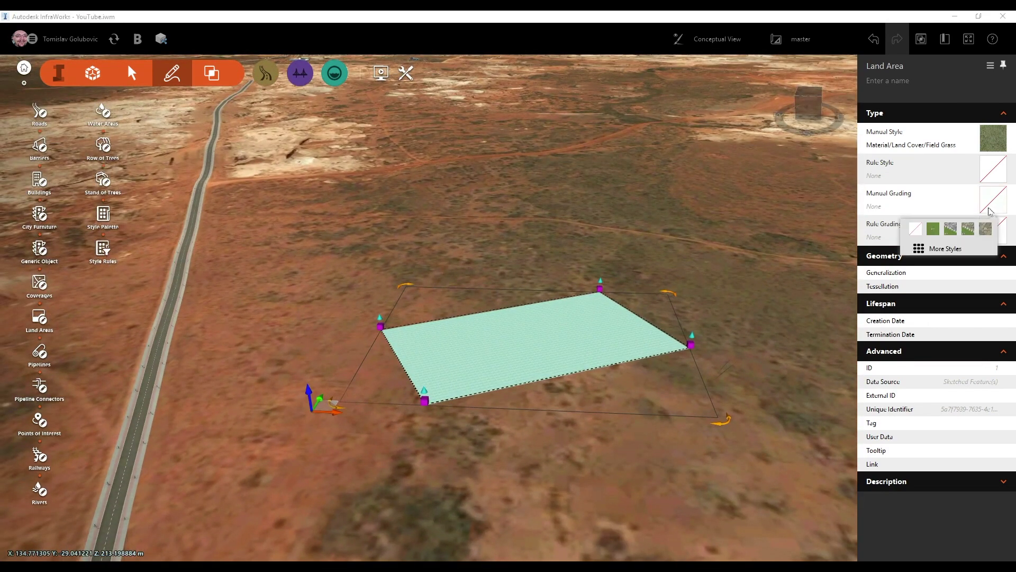
pyautogui.click(932, 233)
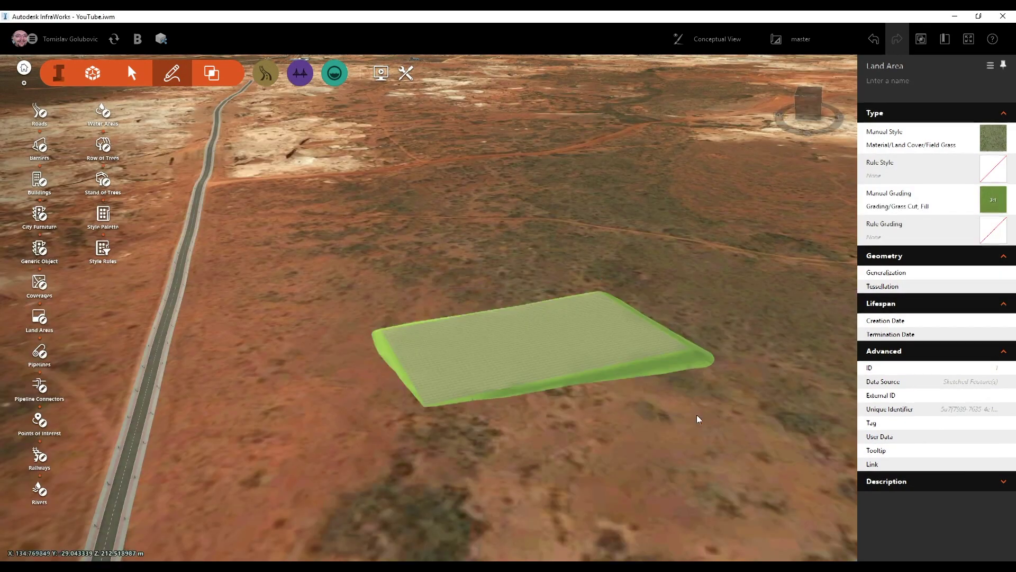
pyautogui.click(643, 425)
# Step: Draw a straight Rock Road from the highway eastward along the north side of the graded land area
pyautogui.keyDown('shift'); pyautogui.moveTo(643, 425); pyautogui.dragTo(617, 465, button='middle'); pyautogui.keyUp('shift')
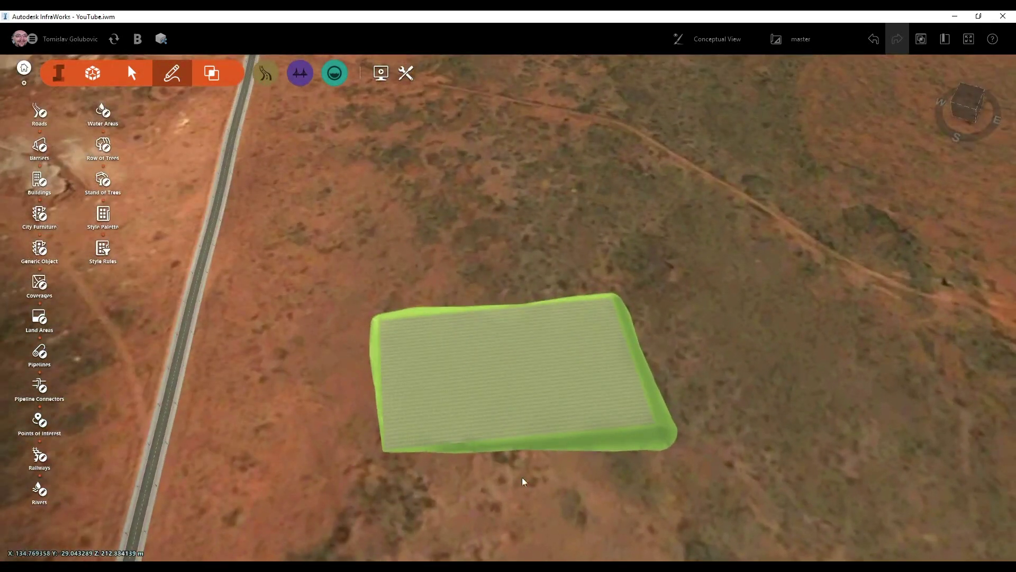
pyautogui.scroll(3, 516, 419)
pyautogui.keyDown('shift'); pyautogui.moveTo(517, 419); pyautogui.dragTo(560, 251, button='middle'); pyautogui.keyUp('shift')
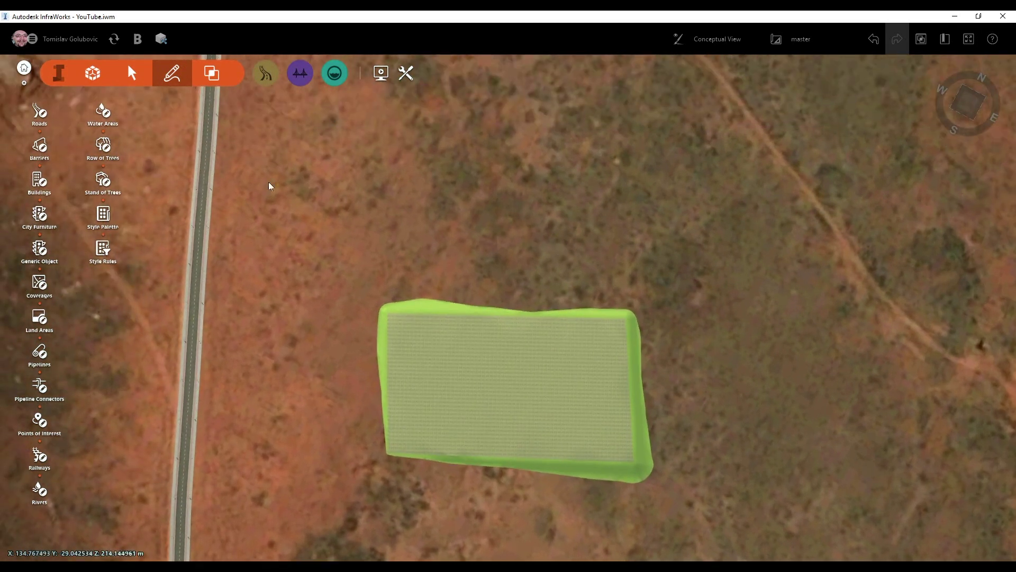
pyautogui.click(39, 112)
pyautogui.moveTo(376, 198); pyautogui.dragTo(508, 250, button='middle')
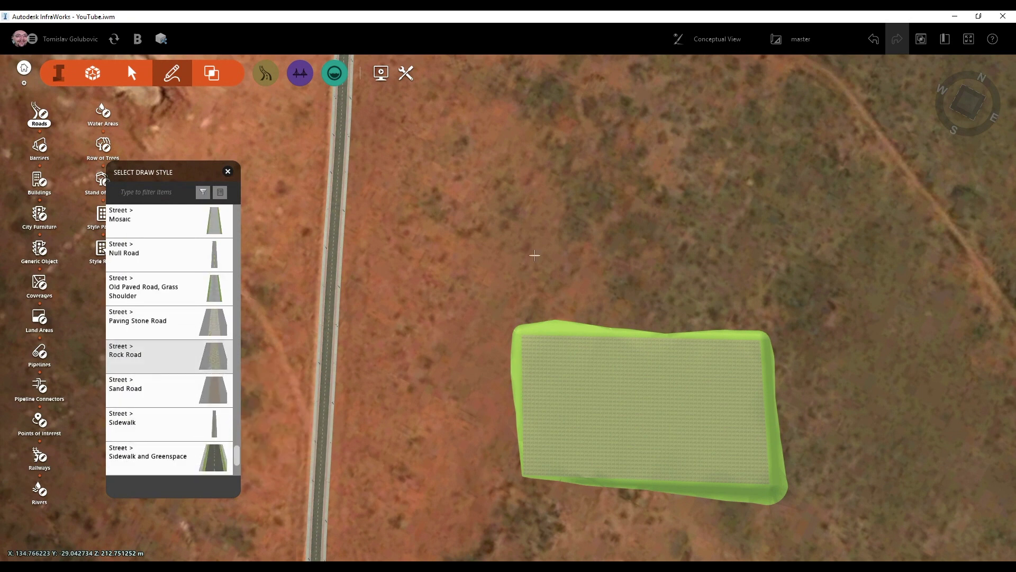
pyautogui.scroll(2, 535, 255)
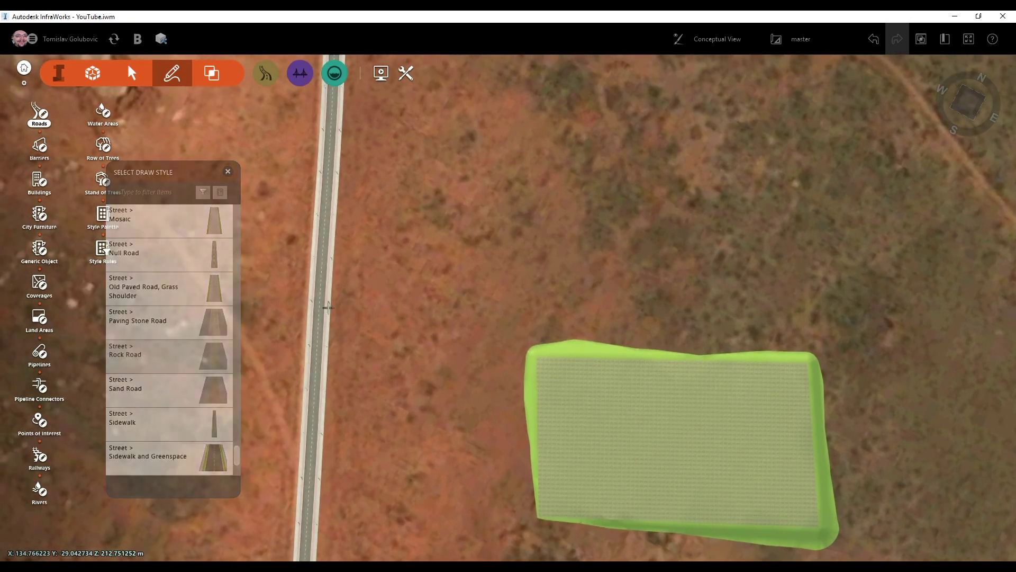
pyautogui.click(319, 307)
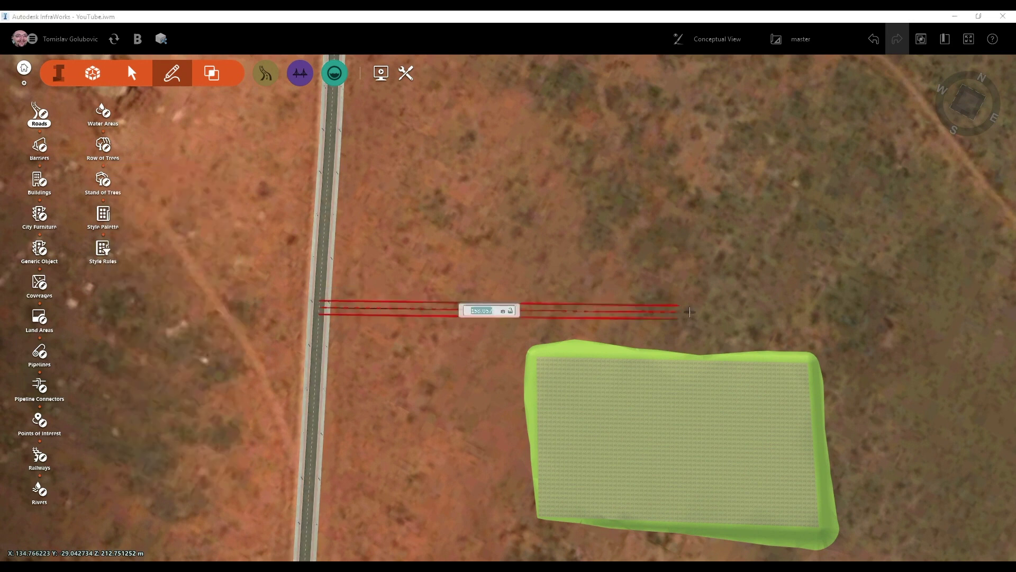
pyautogui.doubleClick(821, 320)
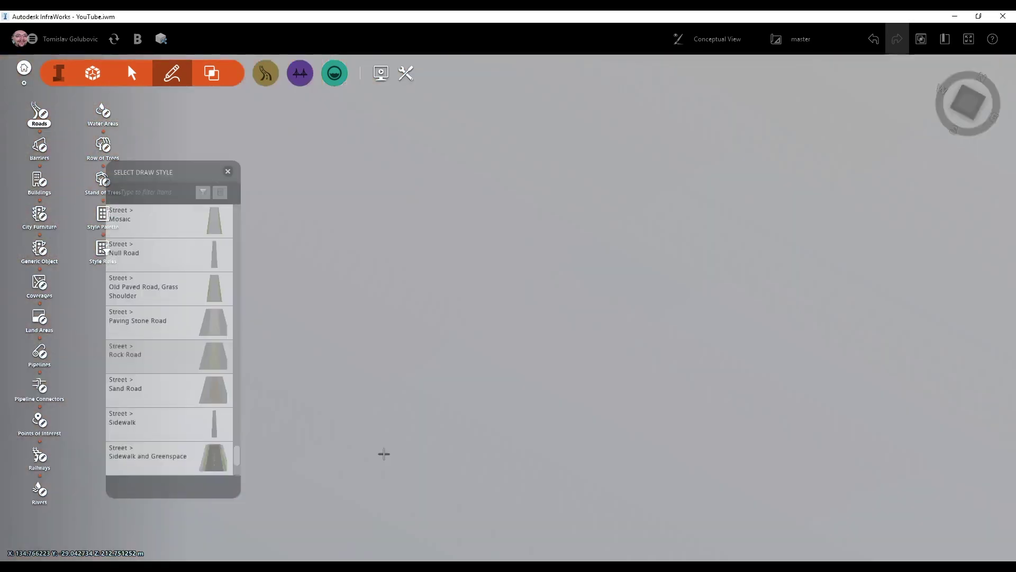
pyautogui.press('Escape')
pyautogui.press('Escape')
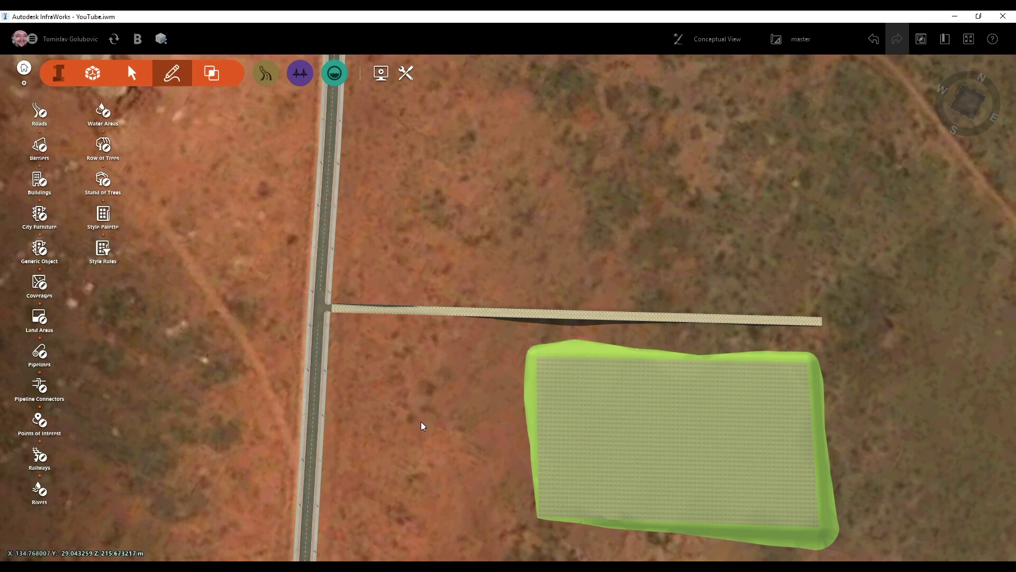
# Step: Examine the new side road and graded land area in their surroundings from directly above, with north up
pyautogui.moveTo(422, 424); pyautogui.dragTo(580, 308)
pyautogui.keyDown('shift'); pyautogui.moveTo(581, 311); pyautogui.dragTo(429, 326, button='middle'); pyautogui.keyUp('shift')
pyautogui.moveTo(428, 326); pyautogui.dragTo(433, 397)
pyautogui.scroll(-4, 437, 339)
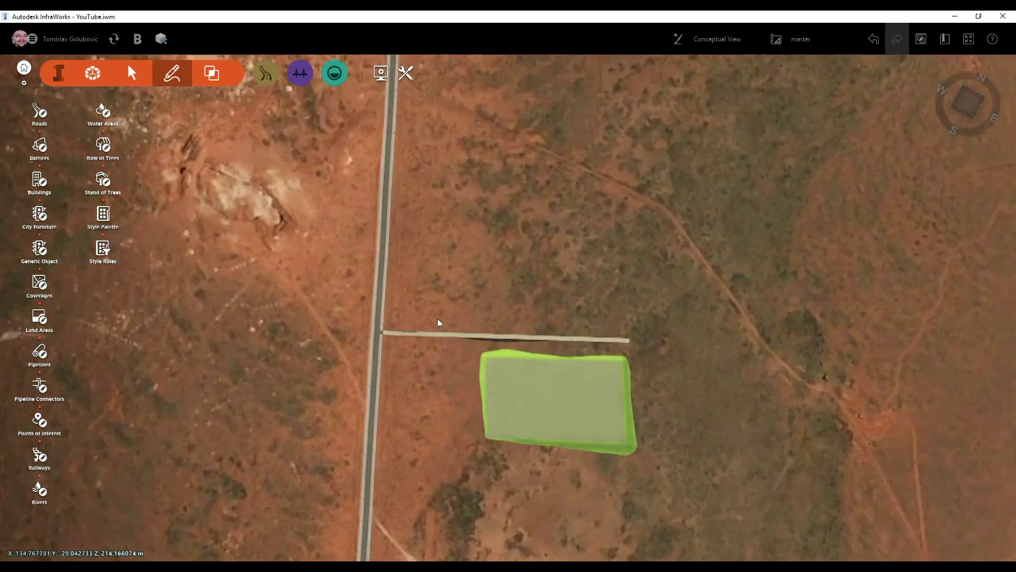
pyautogui.scroll(-1, 537, 277)
pyautogui.scroll(-2, 537, 277)
pyautogui.moveTo(529, 290); pyautogui.dragTo(554, 360)
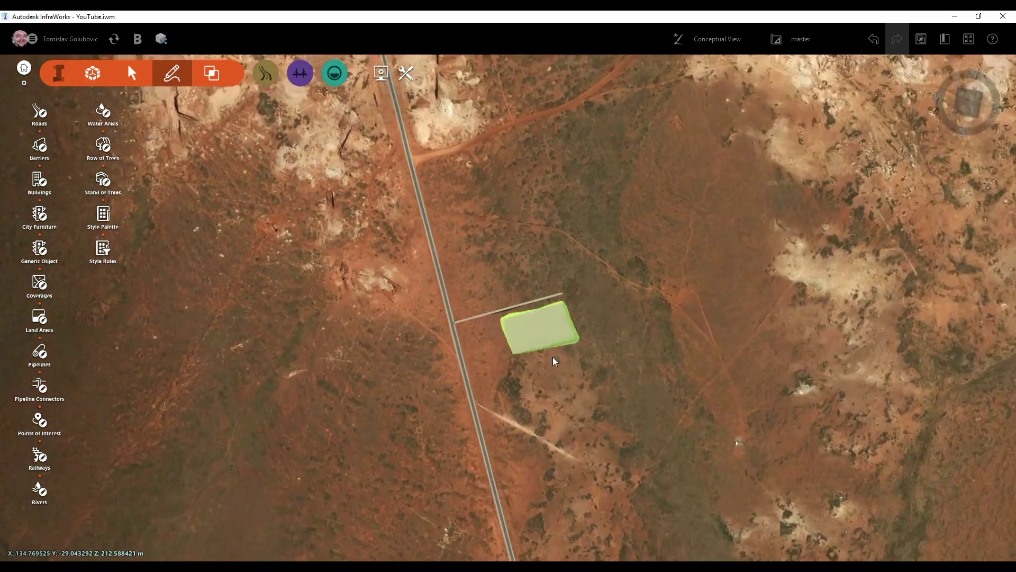
pyautogui.click(973, 109)
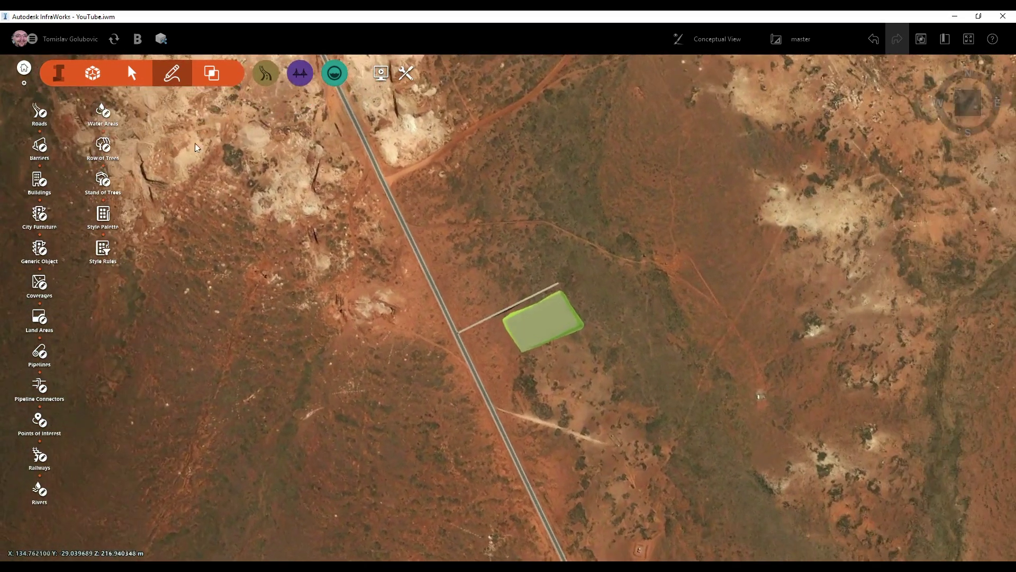
# Step: Show the model's data sources grouped by feature type and look over the file data source options
pyautogui.click(93, 72)
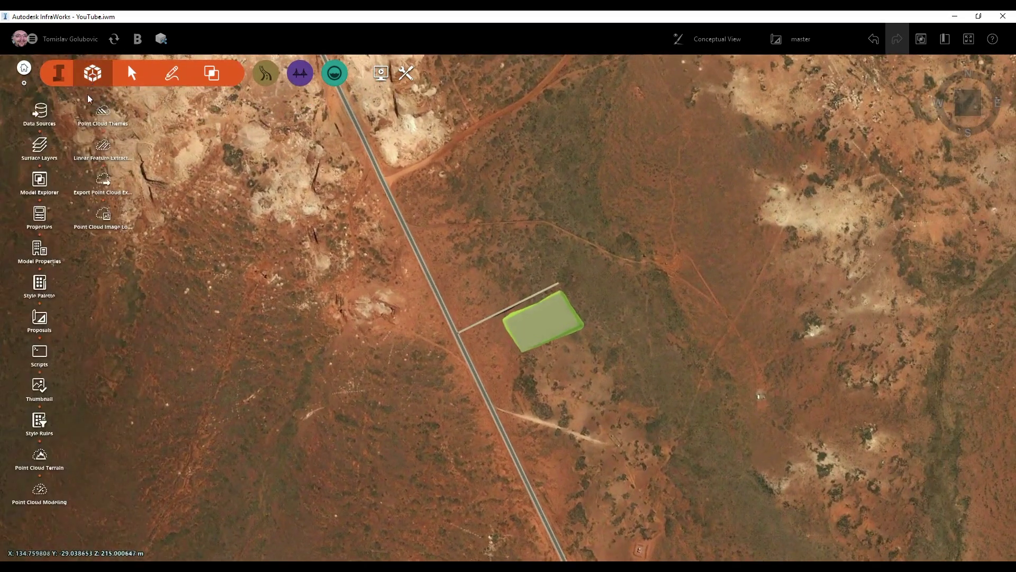
pyautogui.click(39, 110)
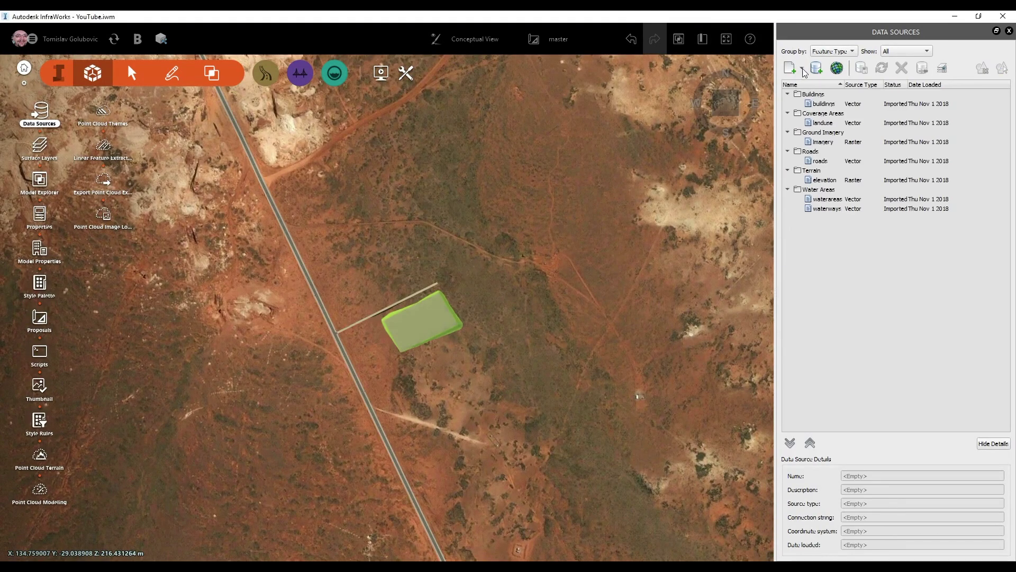
pyautogui.click(802, 71)
pyautogui.click(819, 227)
# Step: Look through the road design, bridge, drainage and presentation toolsets, returning to the general model creation tools
pyautogui.click(172, 73)
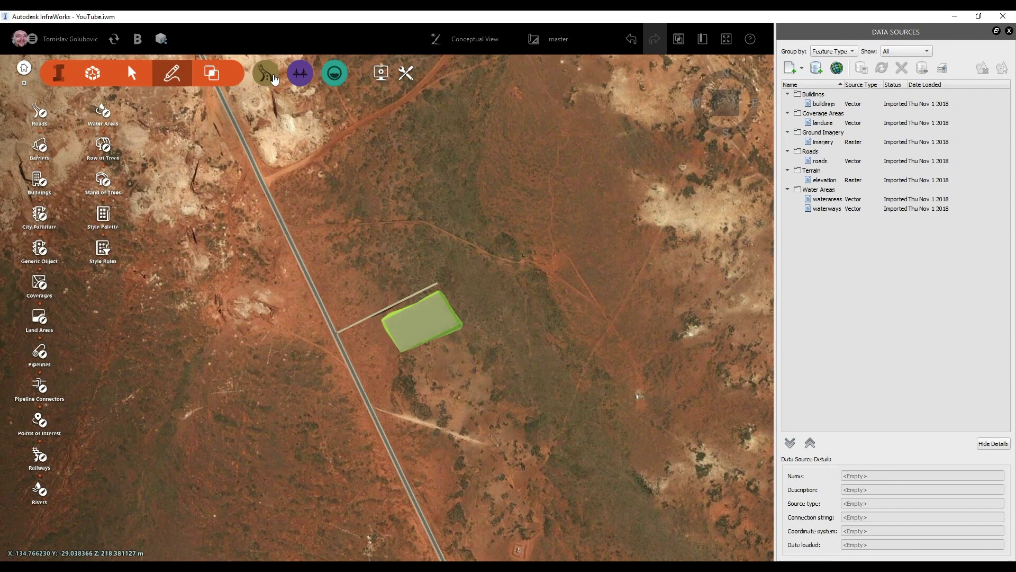
pyautogui.click(270, 75)
pyautogui.click(168, 77)
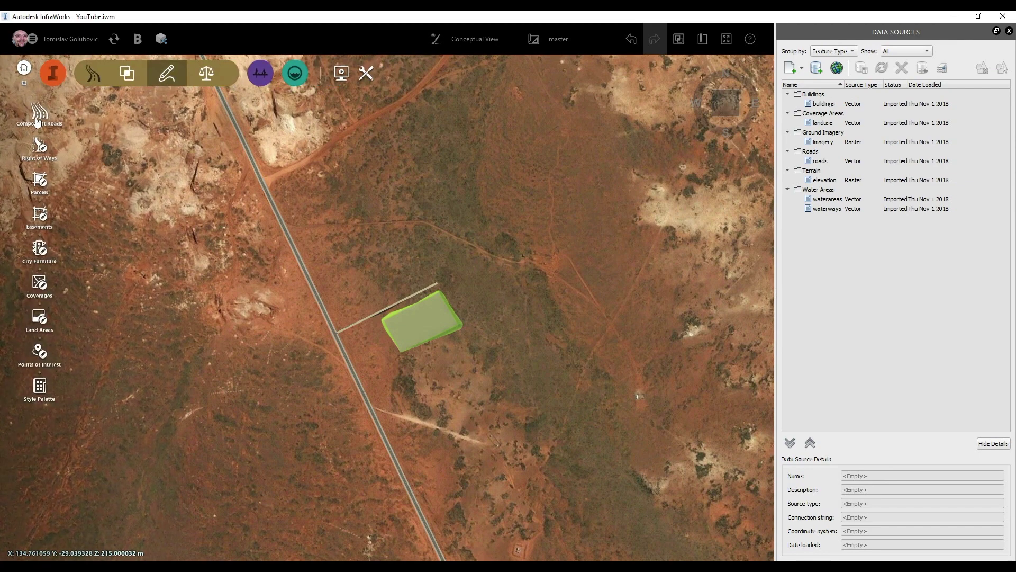
pyautogui.click(256, 80)
pyautogui.click(296, 78)
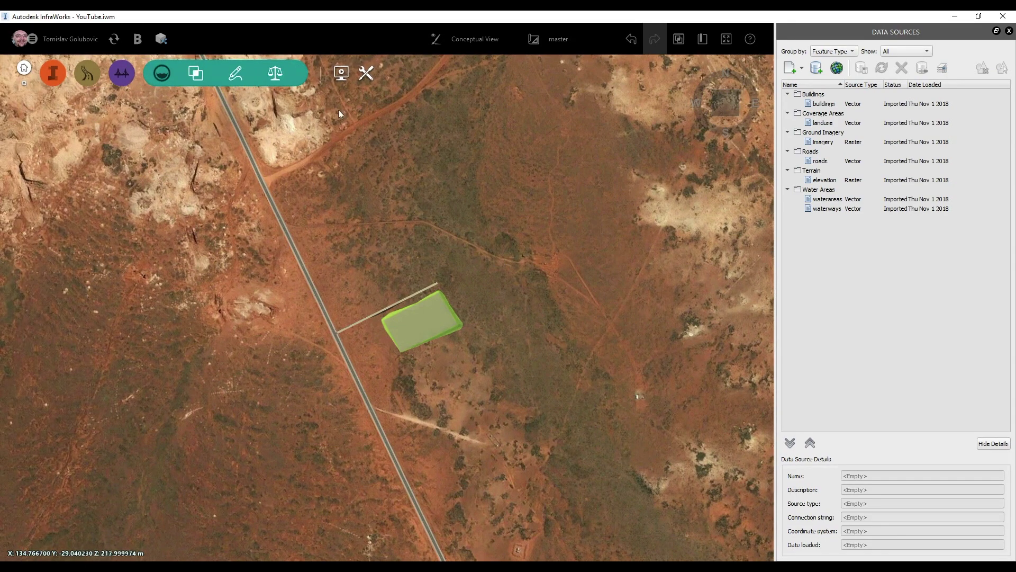
pyautogui.click(341, 74)
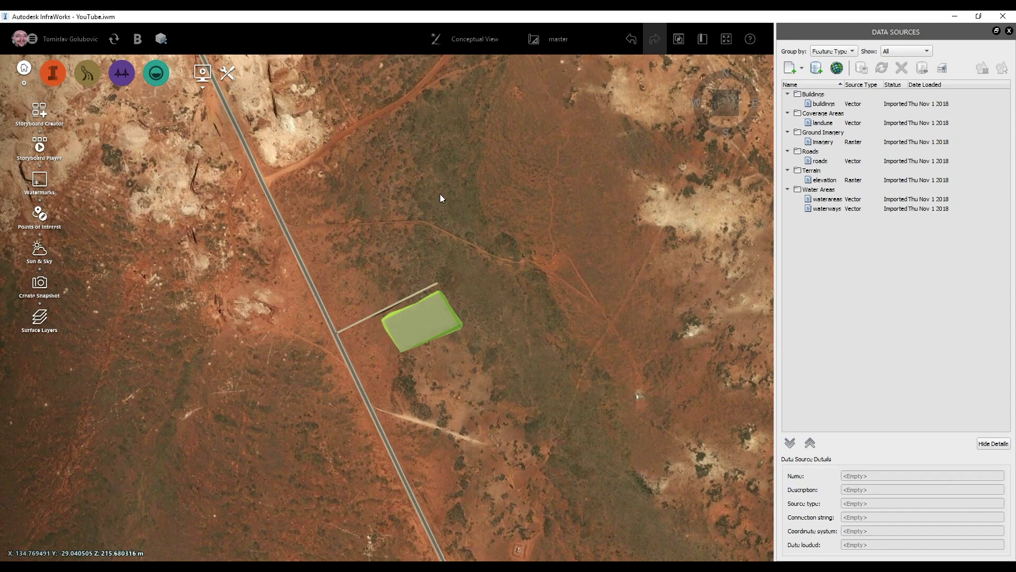
pyautogui.click(172, 73)
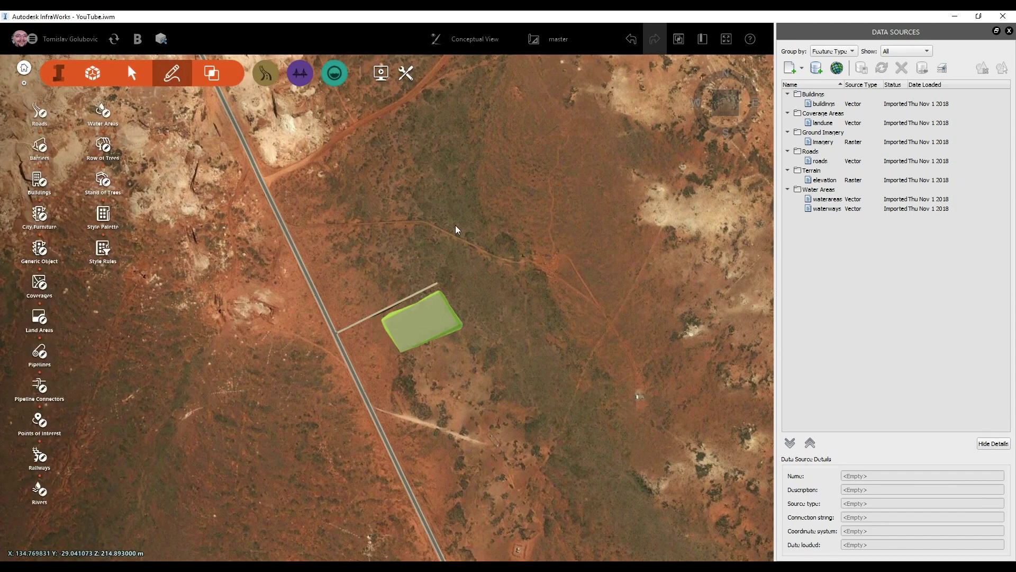
# Step: Examine the graded land area and side road in perspective and again from above
pyautogui.scroll(3, 408, 346)
pyautogui.moveTo(533, 367); pyautogui.dragTo(535, 295)
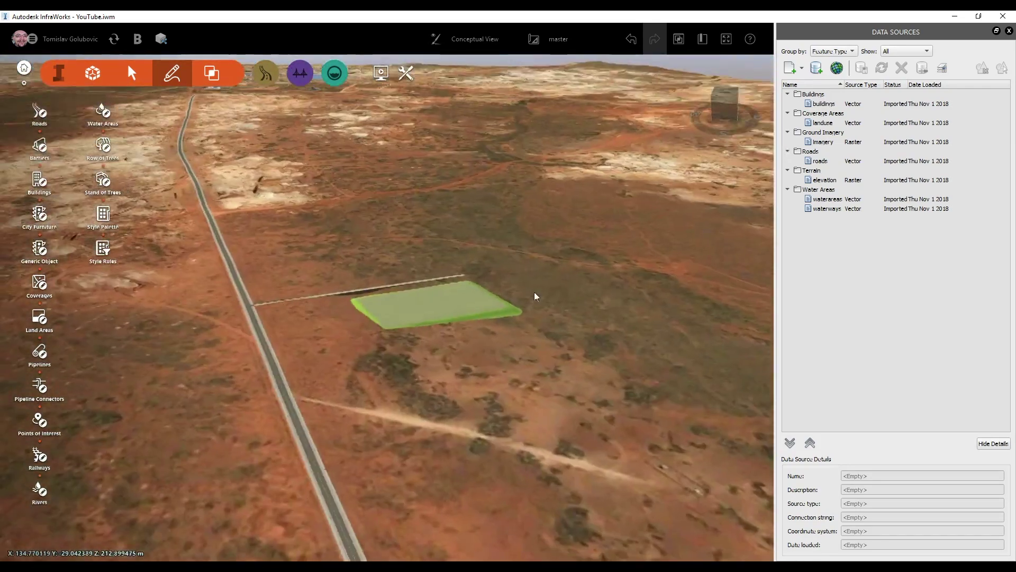
pyautogui.keyDown('shift'); pyautogui.moveTo(325, 287); pyautogui.dragTo(506, 352, button='middle'); pyautogui.keyUp('shift')
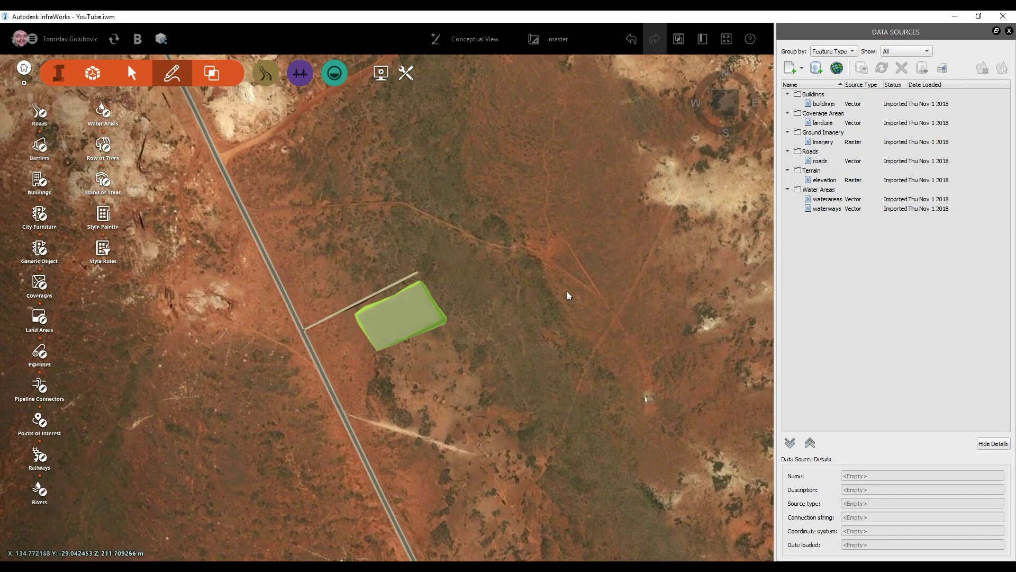